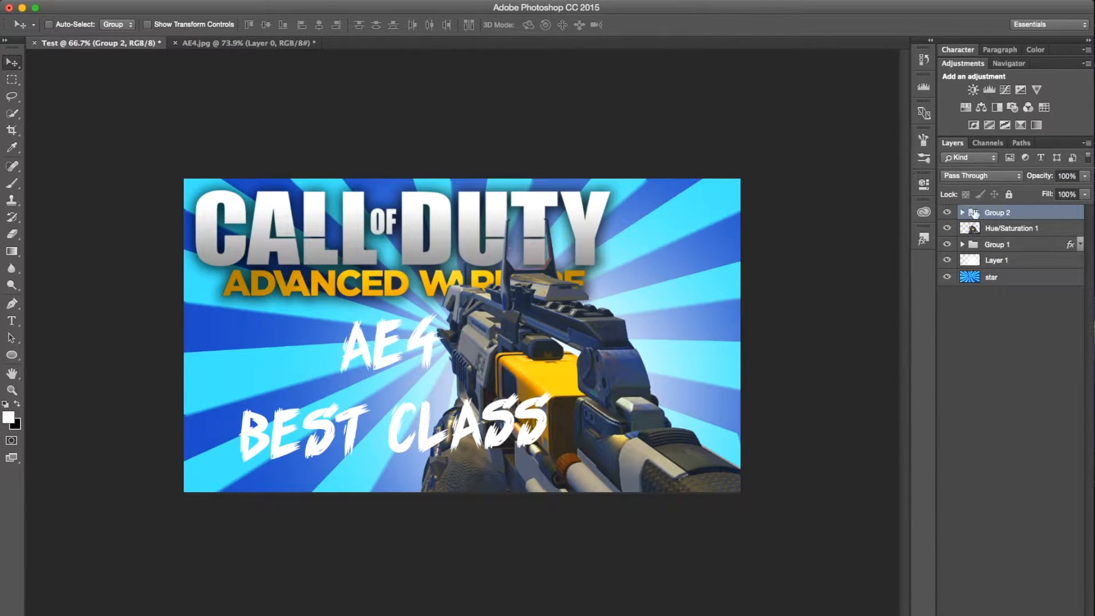
Scale the ae4 text layer in Group 2 to 155% and move it left, above the BEST CLASS text.
{"action": "left_click", "coordinate": [963, 212]}
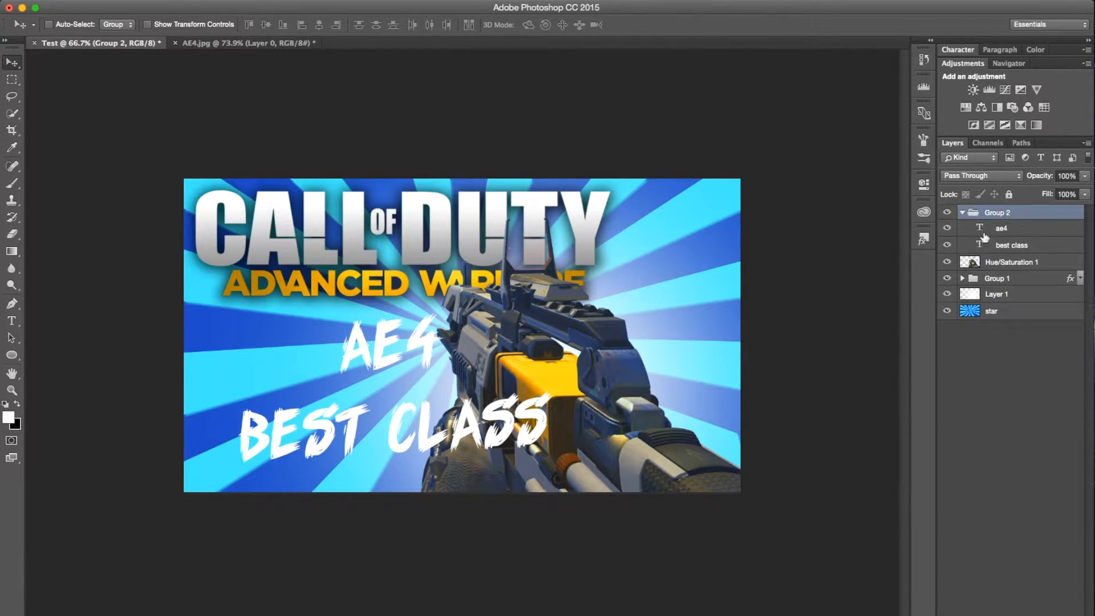
{"action": "left_click", "coordinate": [1022, 234]}
{"action": "key", "text": "super+t"}
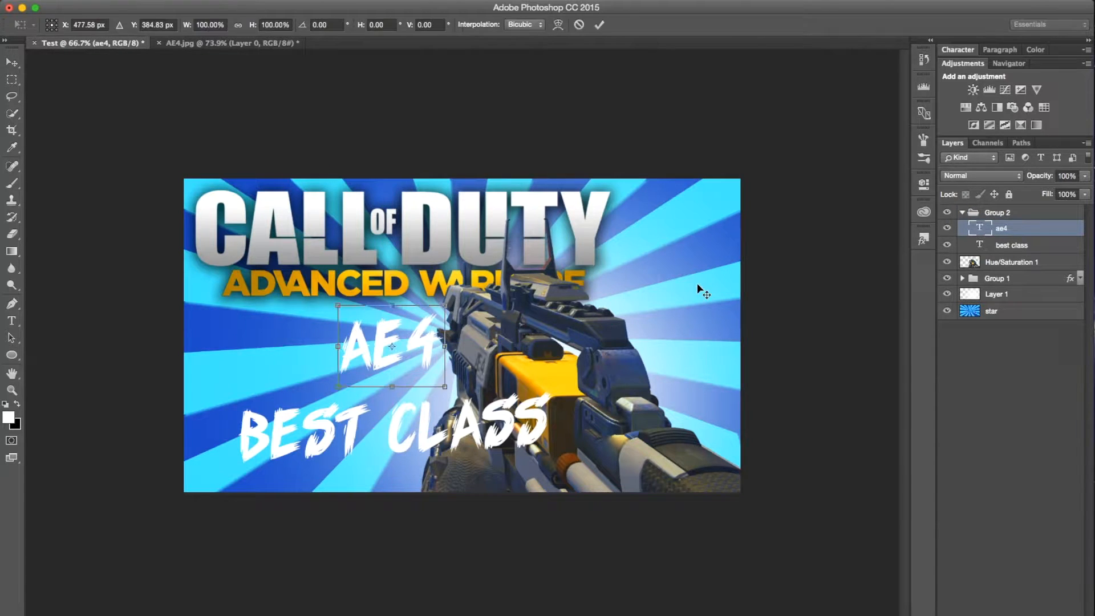
{"action": "left_click", "coordinate": [238, 25]}
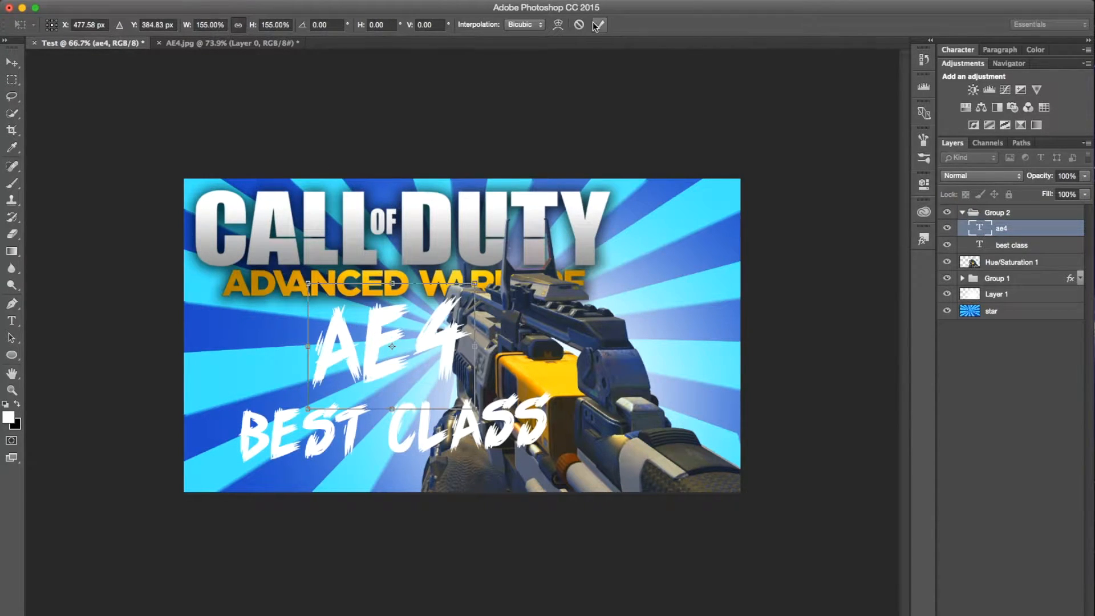
{"action": "left_click", "coordinate": [598, 26]}
{"action": "left_click_drag", "start_coordinate": [408, 337], "coordinate": [352, 339]}
Add a black drop shadow to the ae4 text with Normal blending, 100% opacity, 100% spread and 24 px size.
{"action": "double_click", "coordinate": [1027, 234]}
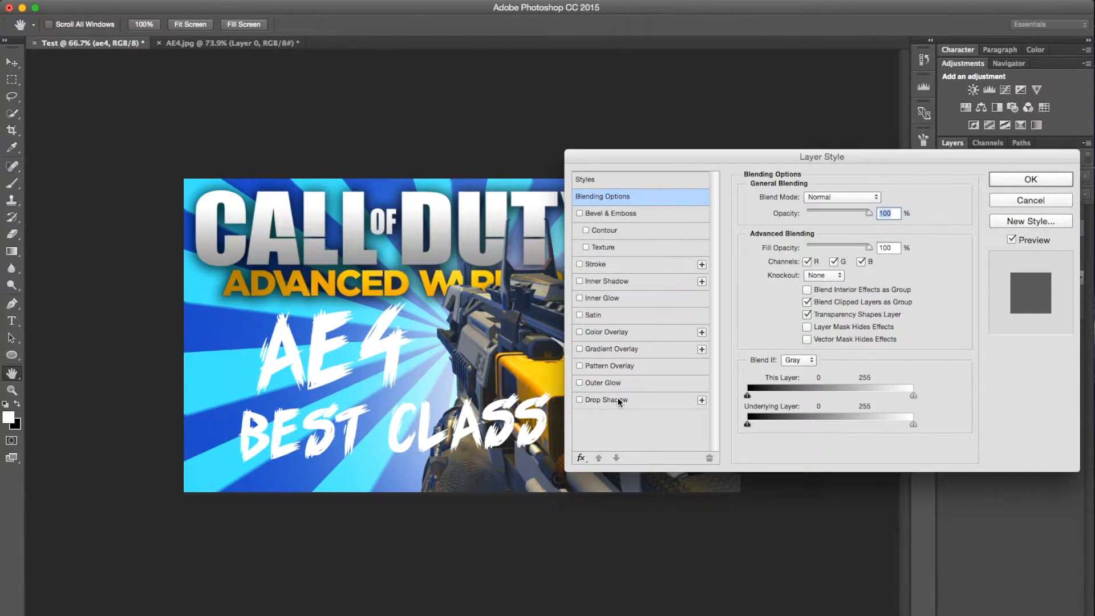
{"action": "left_click", "coordinate": [619, 401]}
{"action": "left_click_drag", "start_coordinate": [823, 268], "coordinate": [858, 269]}
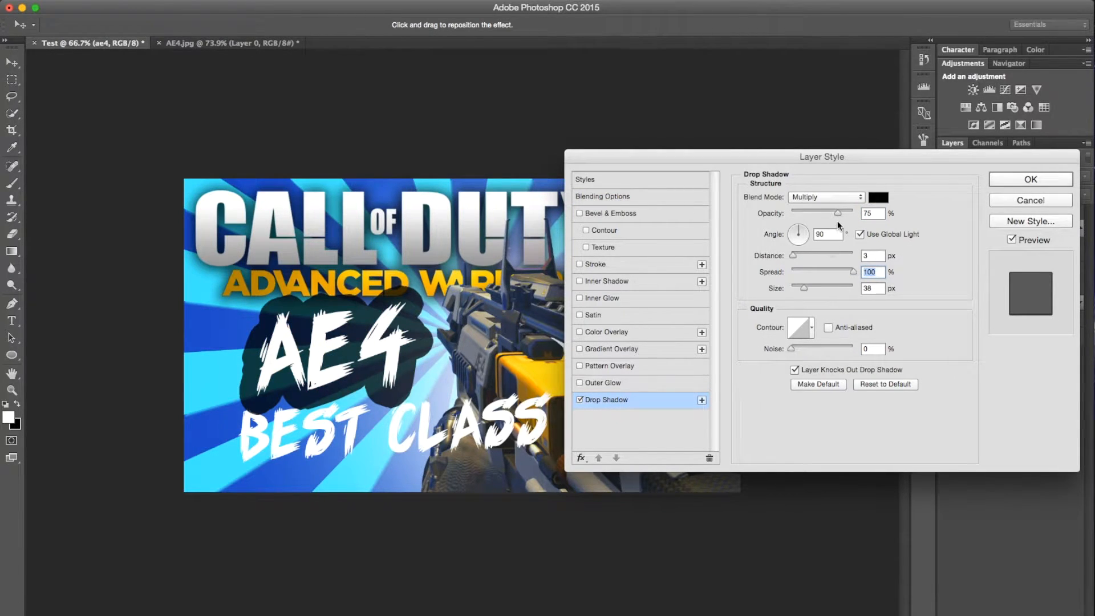
{"action": "left_click_drag", "start_coordinate": [837, 212], "coordinate": [855, 212]}
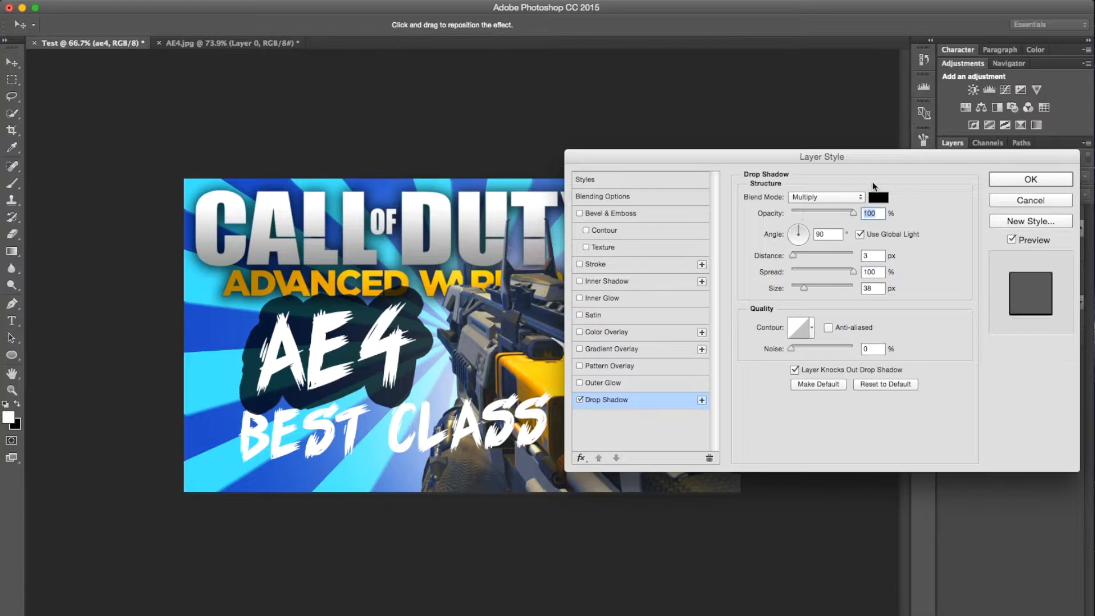
{"action": "left_click", "coordinate": [835, 197]}
{"action": "left_click", "coordinate": [826, 163]}
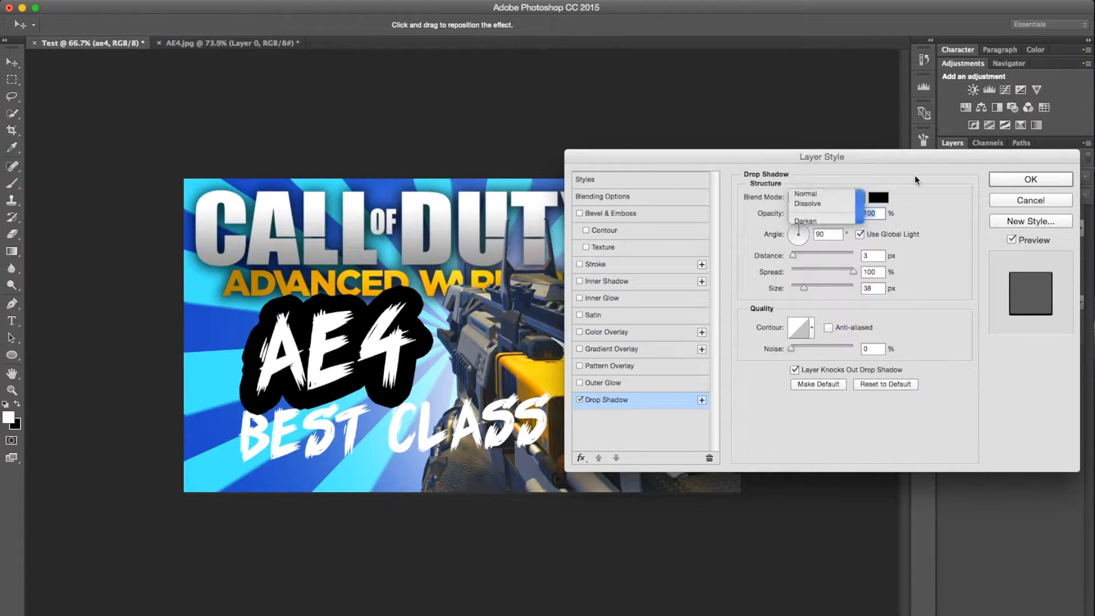
{"action": "left_click_drag", "start_coordinate": [800, 289], "coordinate": [800, 285]}
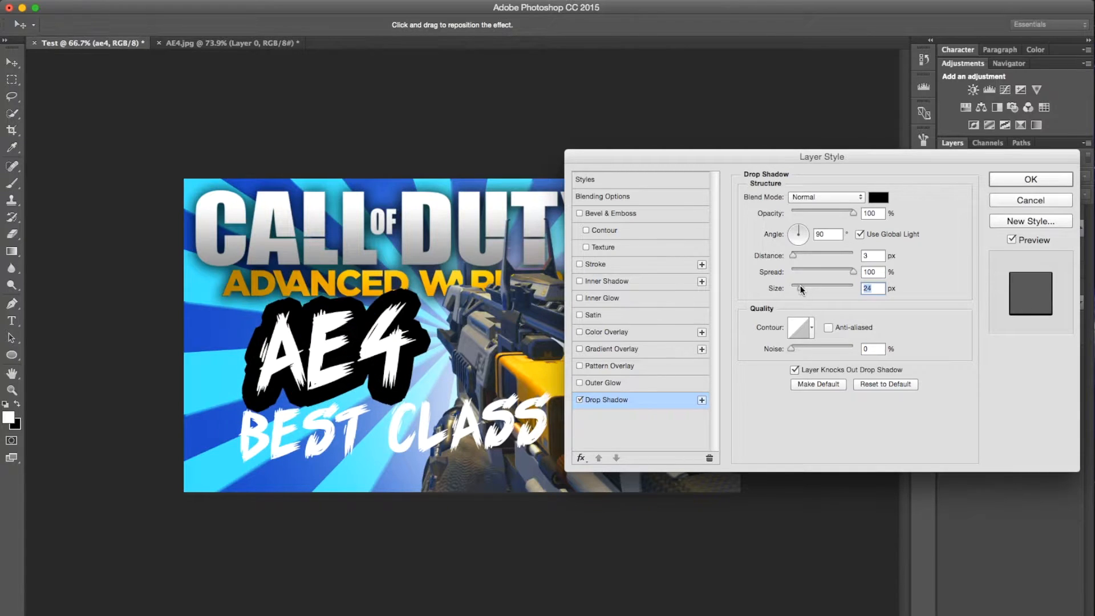
Set the distance of the ae4 text's drop shadow to 7 px.
{"action": "double_click", "coordinate": [879, 254]}
{"action": "key", "text": "Up"}
{"action": "key", "text": "Up"}
{"action": "key", "text": "Up"}
{"action": "key", "text": "Up"}
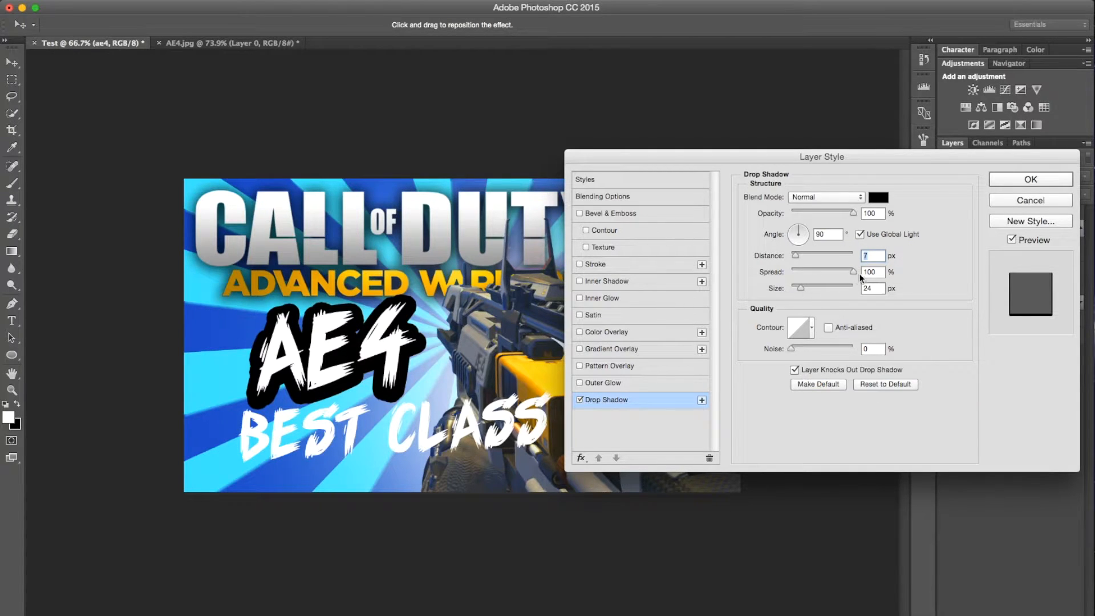
Try a 95% spread on the ae4 text's drop shadow and restore it to 100%.
{"action": "double_click", "coordinate": [879, 270]}
{"action": "key", "text": "Down"}
{"action": "key", "text": "Down"}
{"action": "key", "text": "Down"}
{"action": "key", "text": "Down"}
{"action": "key", "text": "Down"}
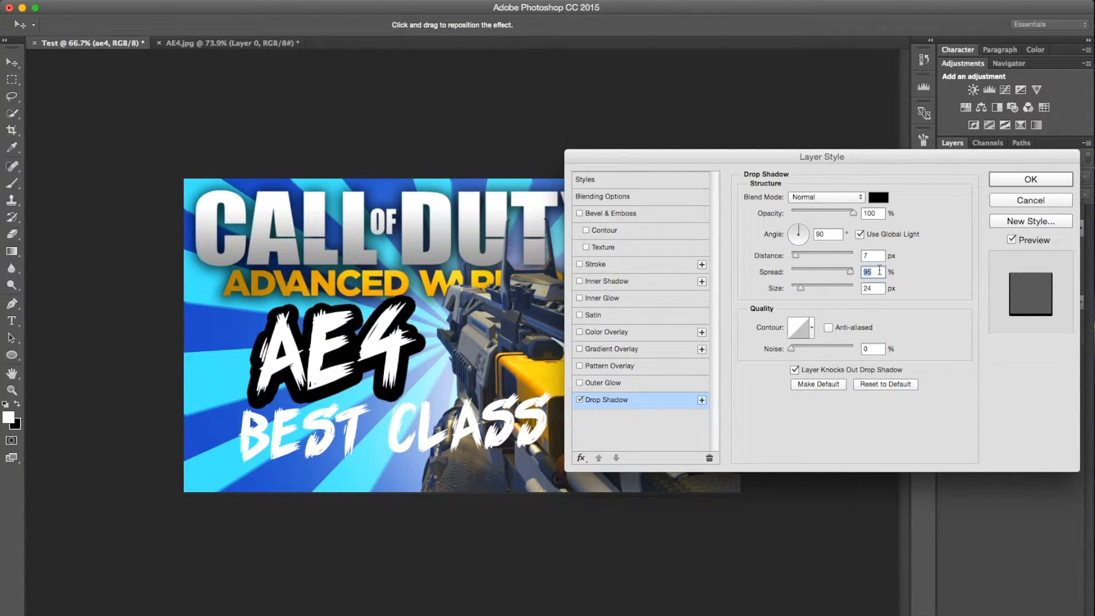
{"action": "key", "text": "Up"}
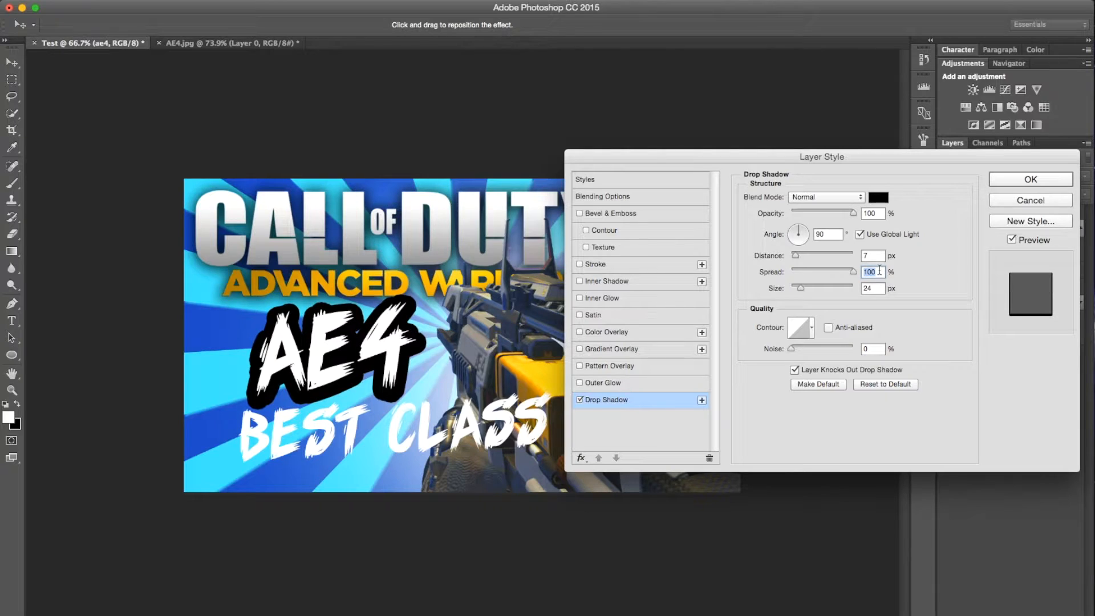
Reduce the size of the ae4 text's drop shadow to 16 px.
{"action": "double_click", "coordinate": [874, 289]}
{"action": "key", "text": "Down"}
{"action": "key", "text": "Down"}
{"action": "key", "text": "Down"}
{"action": "key", "text": "Down"}
{"action": "key", "text": "Down"}
{"action": "key", "text": "Down"}
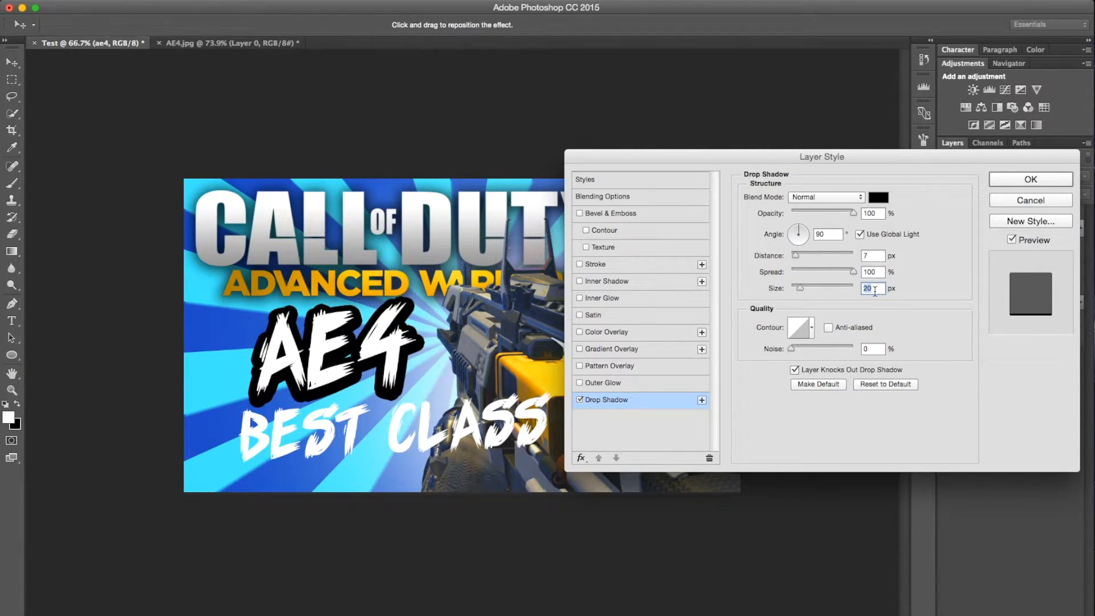
{"action": "key", "text": "Down"}
{"action": "key", "text": "Down"}
{"action": "key", "text": "Down"}
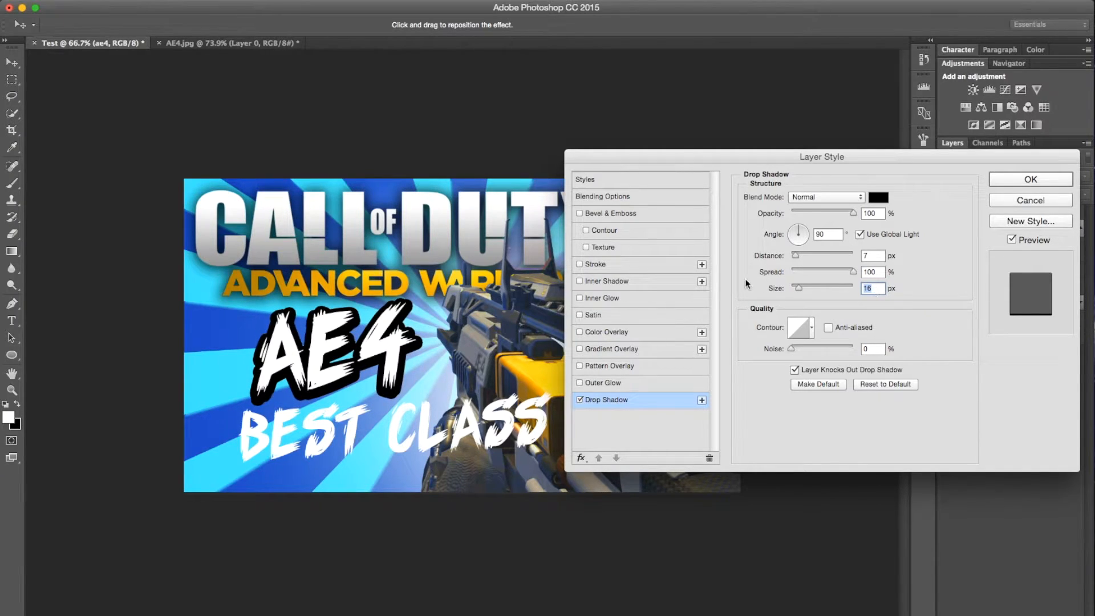
Add a linear gradient overlay to the ae4 text using the orange-to-yellow preset, adjust its position on the canvas and apply the layer style.
{"action": "left_click", "coordinate": [654, 346]}
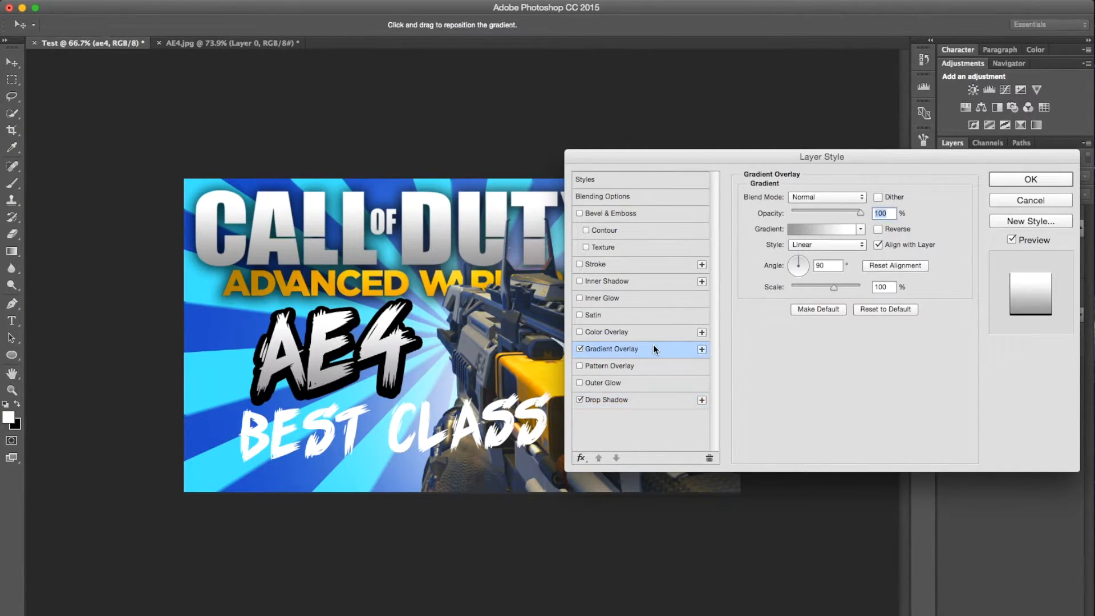
{"action": "left_click", "coordinate": [885, 309]}
{"action": "left_click", "coordinate": [861, 228]}
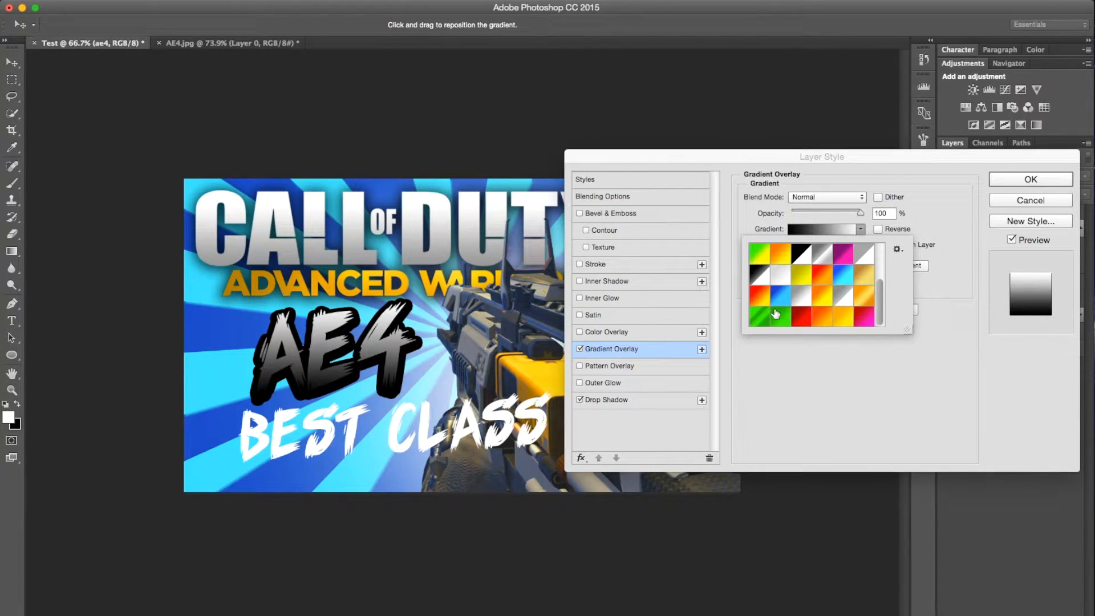
{"action": "left_click", "coordinate": [820, 302]}
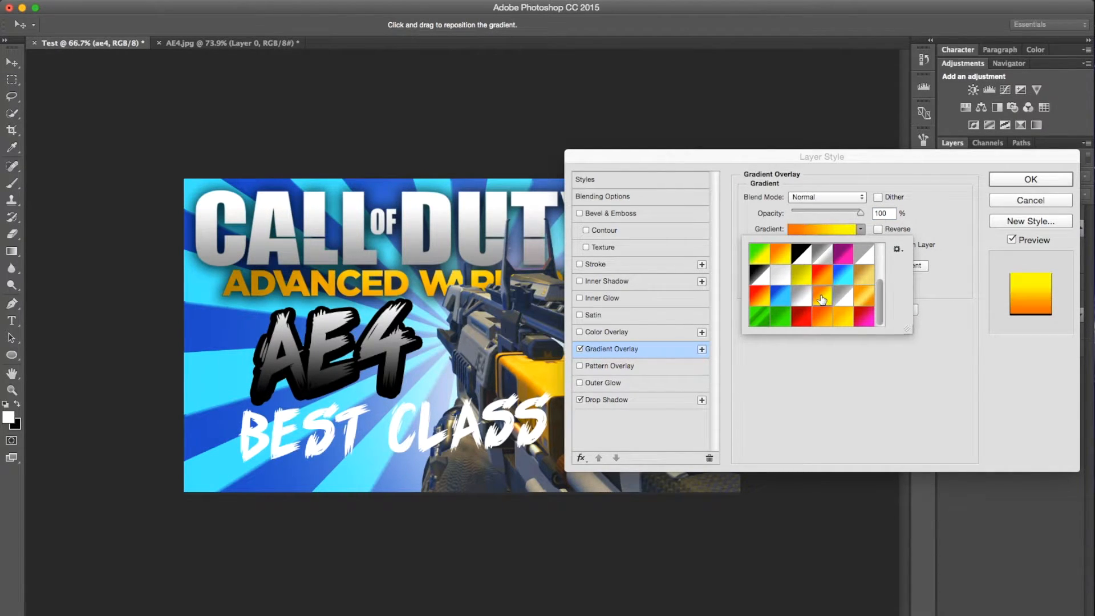
{"action": "left_click", "coordinate": [856, 228]}
{"action": "mouse_move", "coordinate": [379, 353]}
{"action": "left_mouse_down"}
{"action": "mouse_move", "coordinate": [381, 343]}
{"action": "mouse_move", "coordinate": [384, 368]}
{"action": "left_mouse_up"}
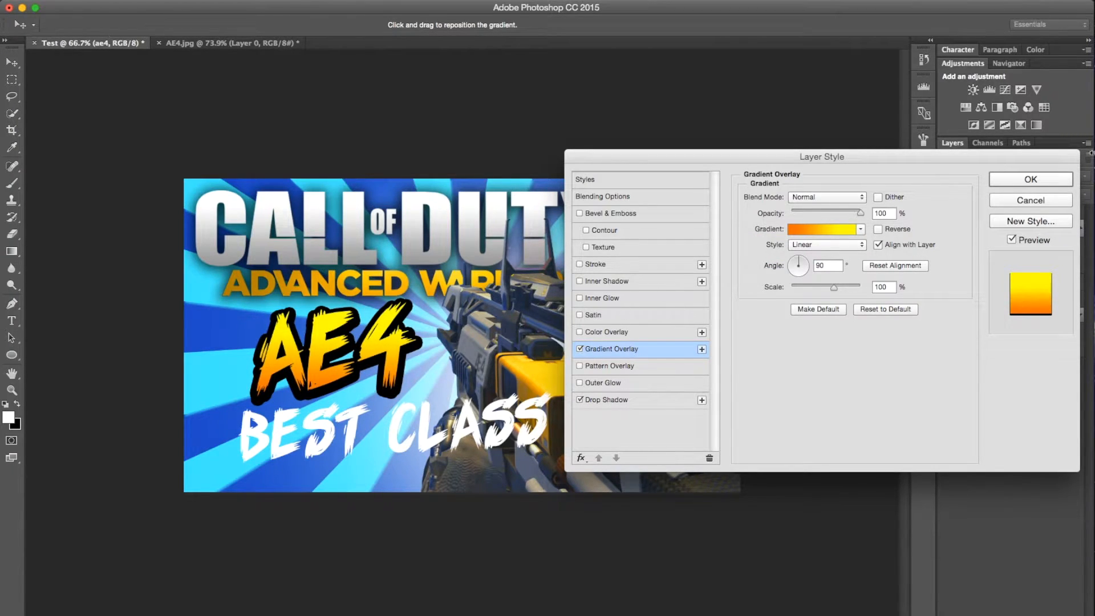
{"action": "left_click", "coordinate": [1020, 181]}
Sample the yellow and orange from the AE4 lettering in the AE4.jpg reference as the foreground and background colours.
{"action": "left_click", "coordinate": [217, 43]}
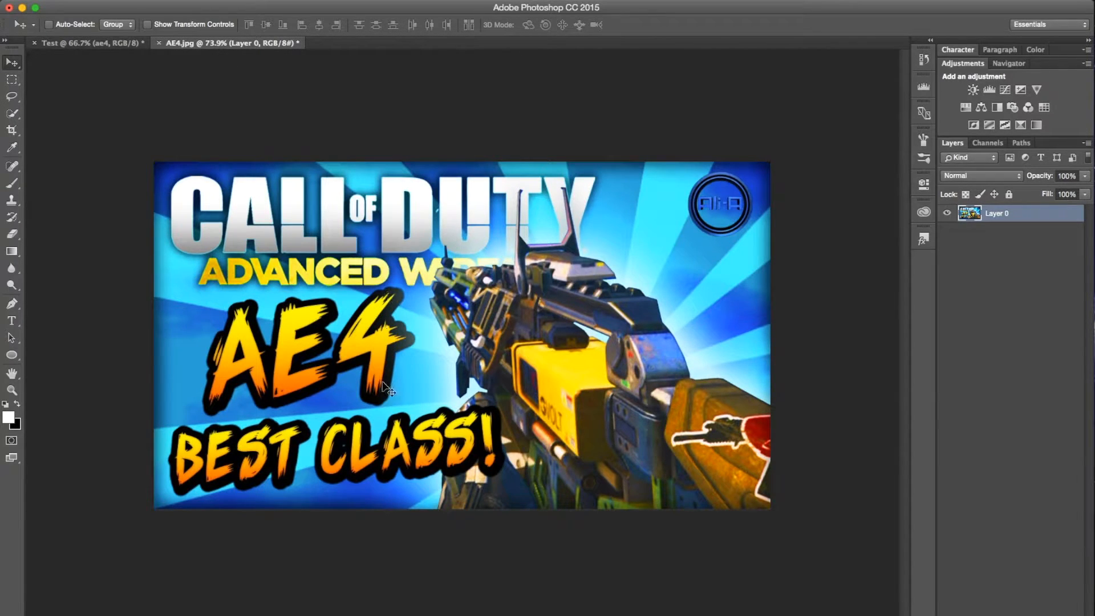
{"action": "left_click", "coordinate": [71, 43]}
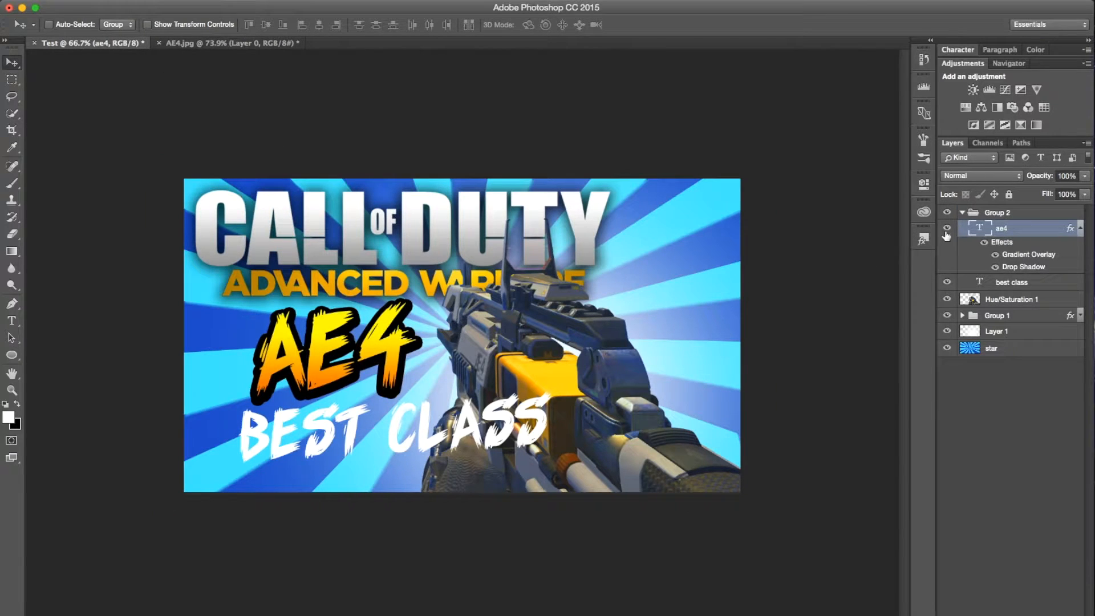
{"action": "left_click", "coordinate": [196, 44]}
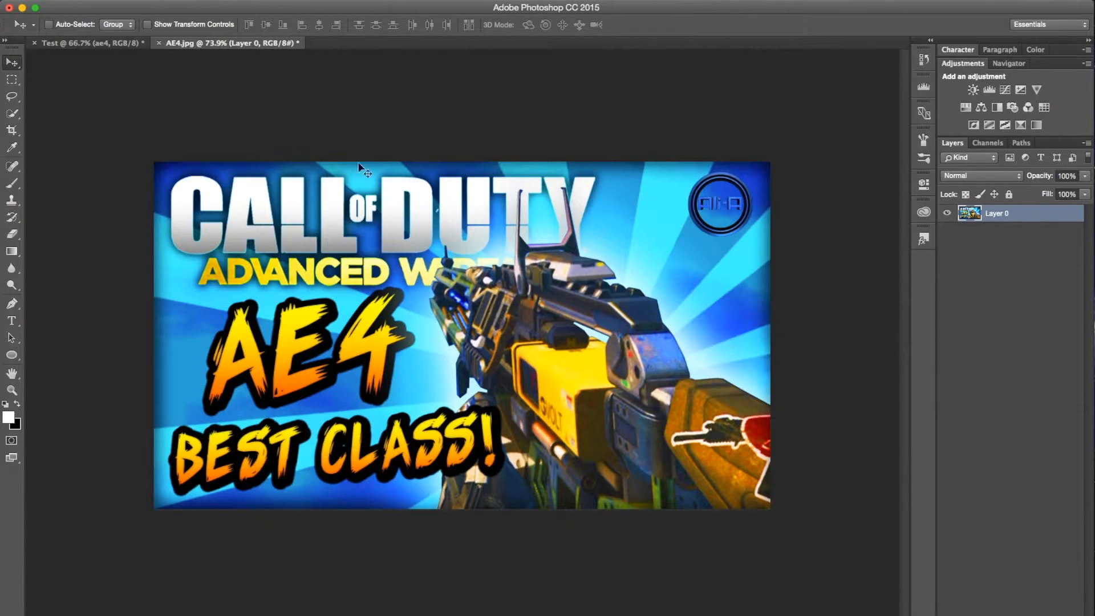
{"action": "left_click", "coordinate": [13, 113]}
{"action": "left_click", "coordinate": [11, 147]}
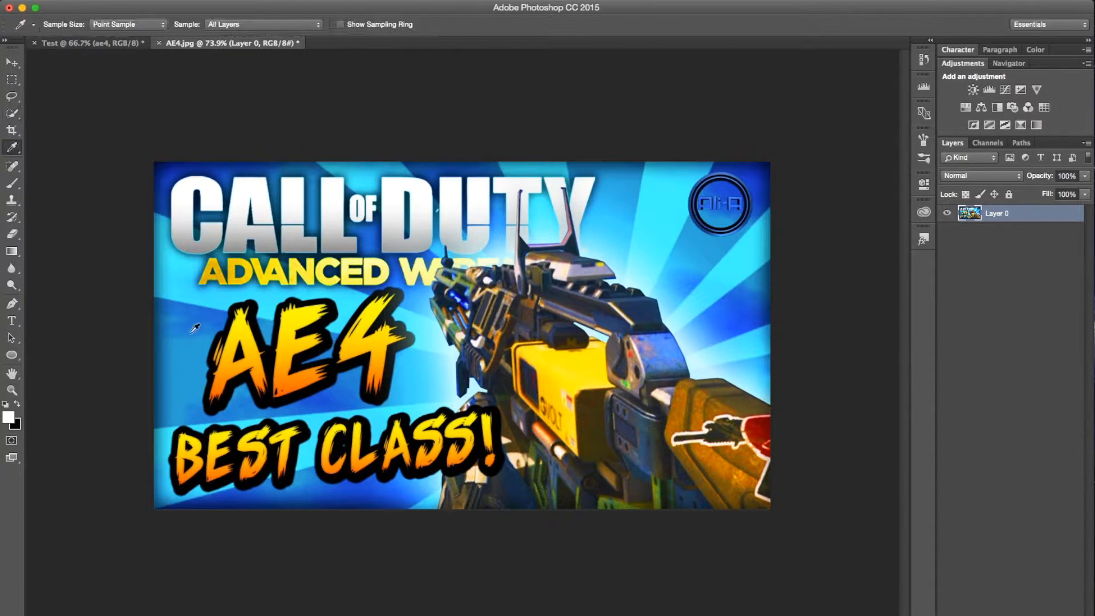
{"action": "left_click", "coordinate": [301, 308]}
{"action": "key", "text": "x"}
{"action": "left_click", "coordinate": [217, 390]}
{"action": "left_click_drag", "start_coordinate": [218, 391], "coordinate": [295, 387]}
{"action": "key", "text": "x"}
Back in the Test document, recolour the yellow stop of the ae4 text's overlay gradient with the sampled yellow, fff700.
{"action": "left_click", "coordinate": [115, 51]}
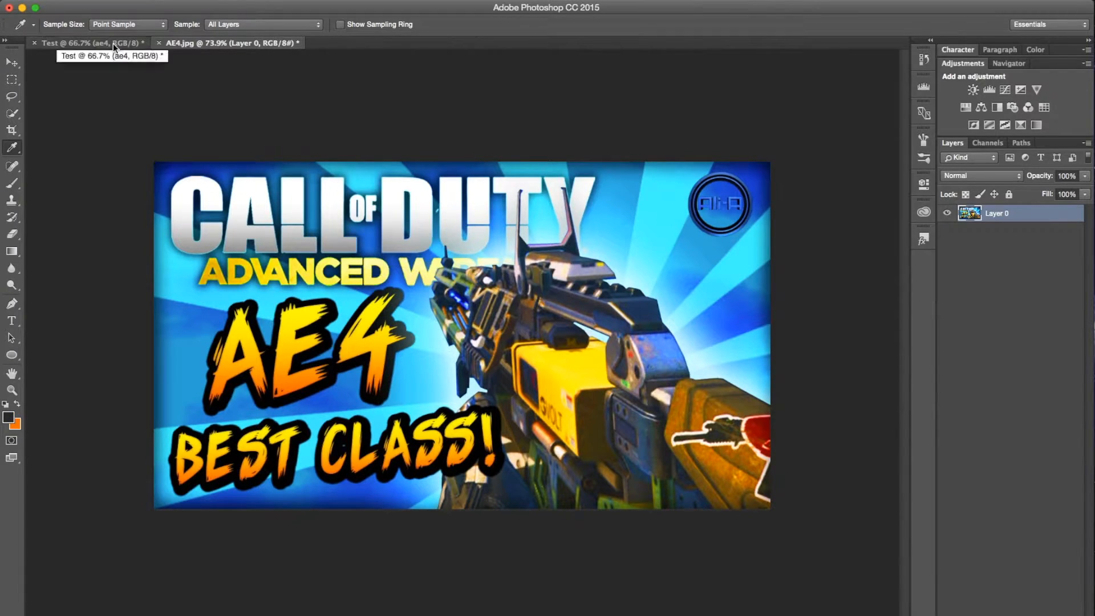
{"action": "left_click", "coordinate": [112, 43]}
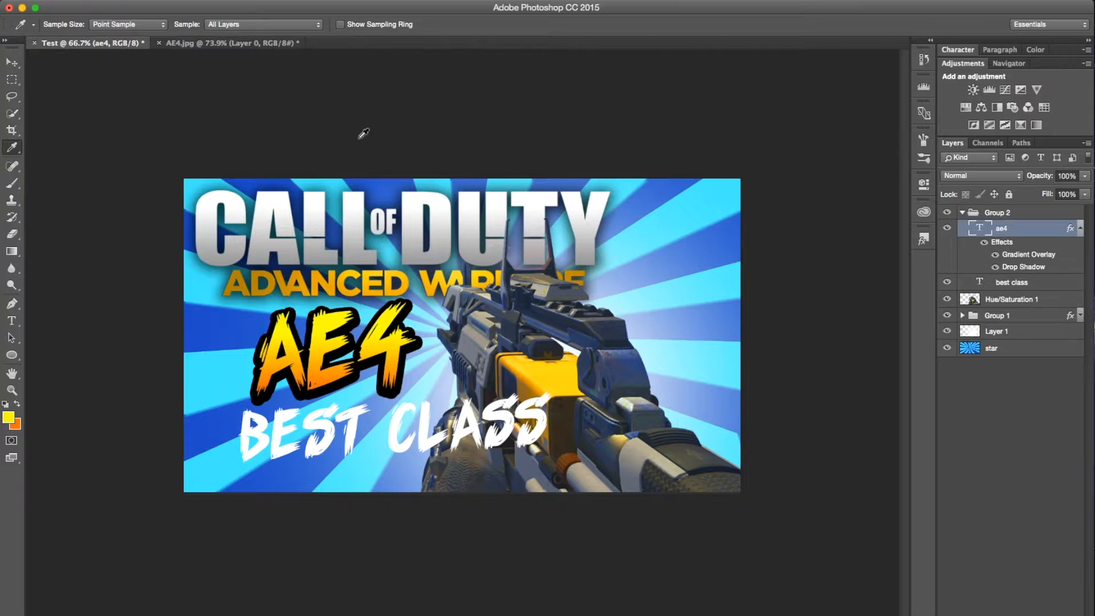
{"action": "double_click", "coordinate": [1081, 238]}
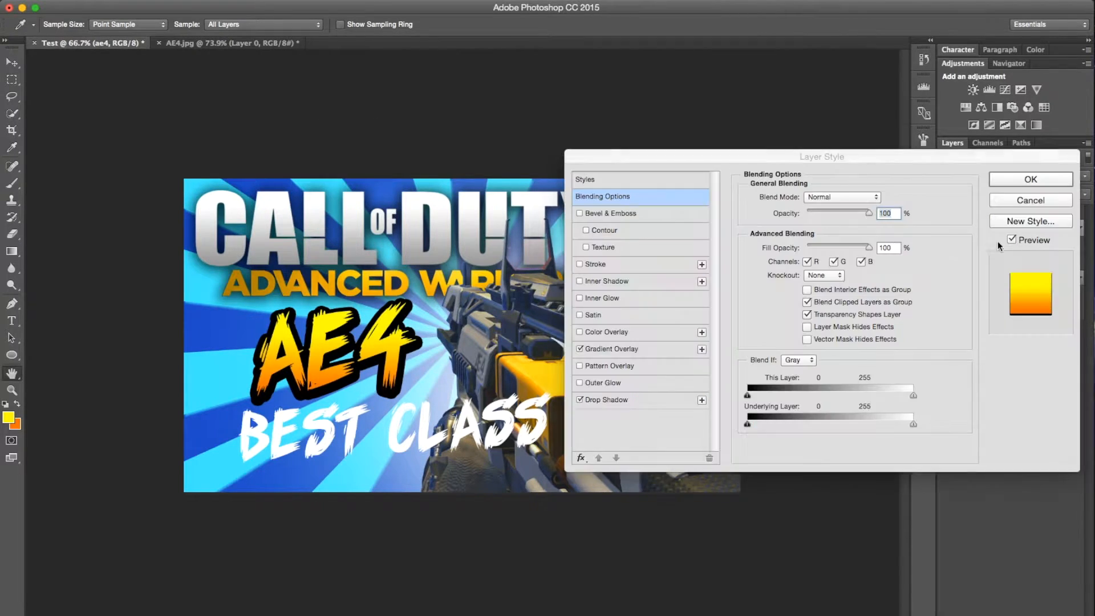
{"action": "left_click", "coordinate": [651, 352]}
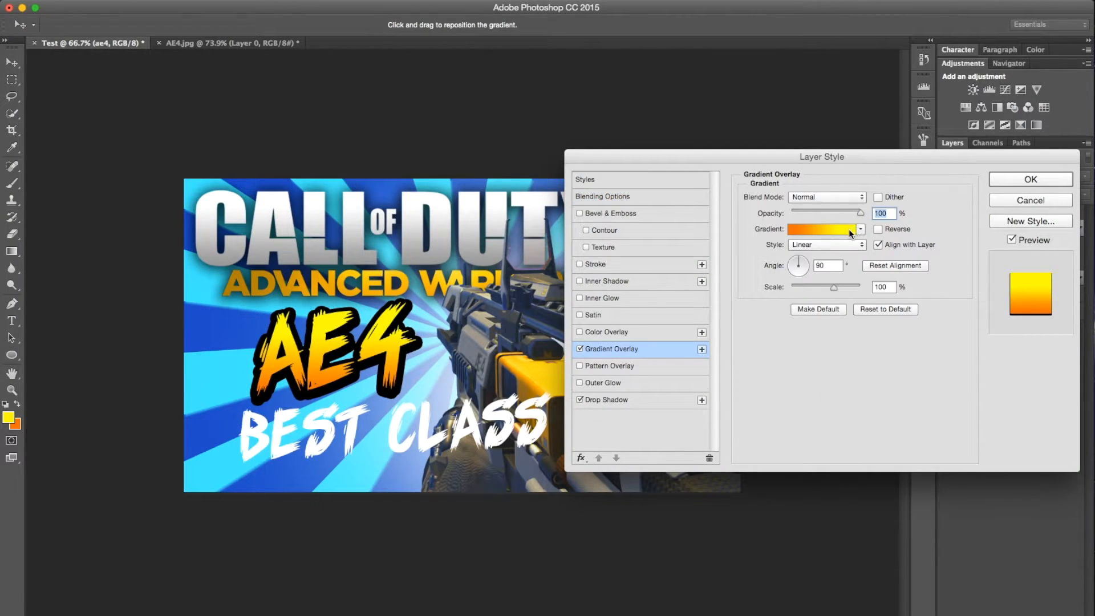
{"action": "left_click", "coordinate": [848, 228]}
{"action": "left_click", "coordinate": [700, 324]}
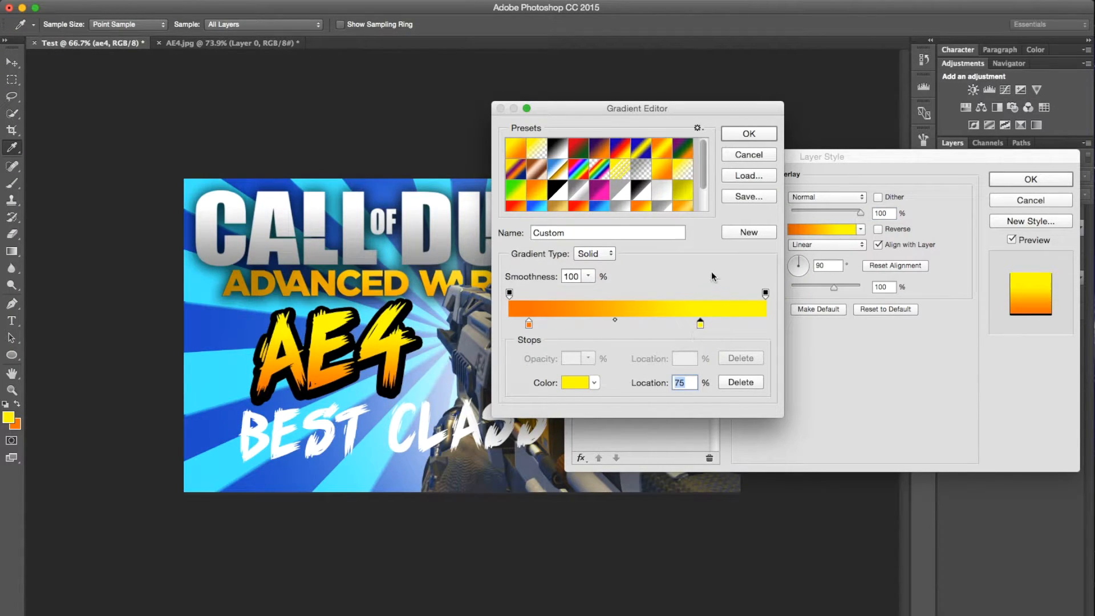
{"action": "key", "text": "super+z"}
{"action": "left_click", "coordinate": [575, 382]}
{"action": "left_click", "coordinate": [12, 415]}
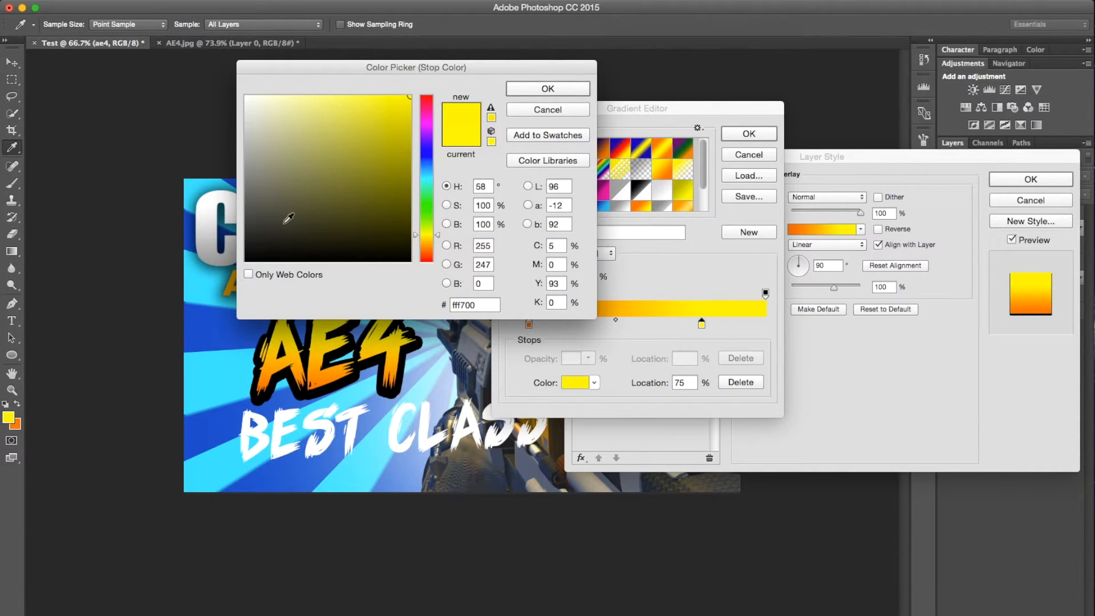
{"action": "left_click", "coordinate": [543, 89]}
Move the gradient's orange stop to 8%, recolour it with the sampled orange fd6d00, and reposition the overlay slightly on the text.
{"action": "left_click", "coordinate": [528, 325]}
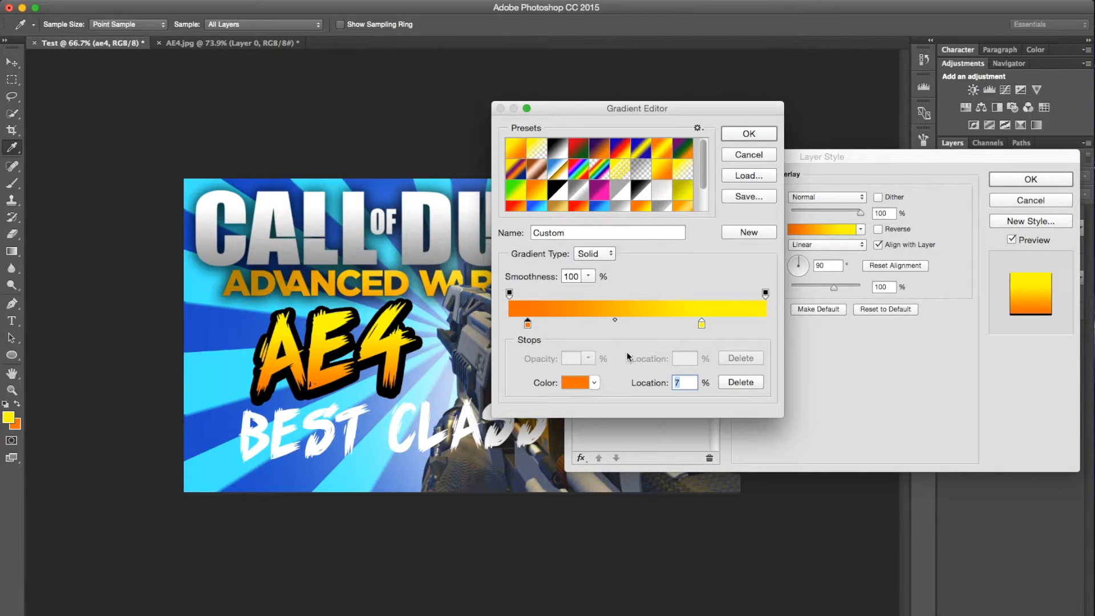
{"action": "type", "text": "8"}
{"action": "left_click", "coordinate": [576, 382]}
{"action": "left_click", "coordinate": [17, 425]}
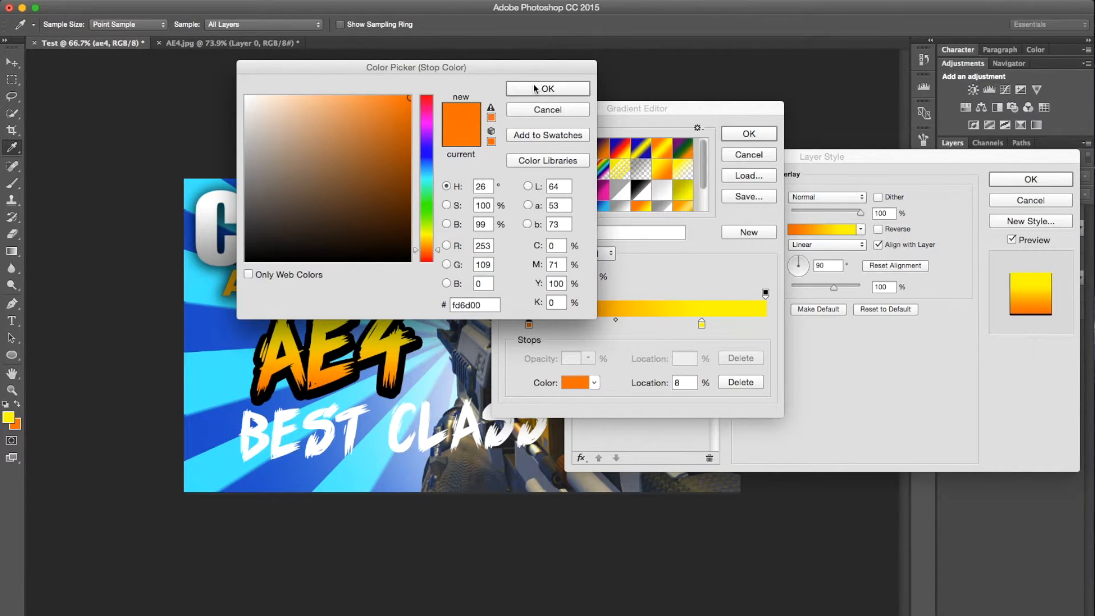
{"action": "left_click", "coordinate": [535, 88]}
{"action": "left_click", "coordinate": [748, 133]}
{"action": "left_click_drag", "start_coordinate": [366, 338], "coordinate": [365, 346]}
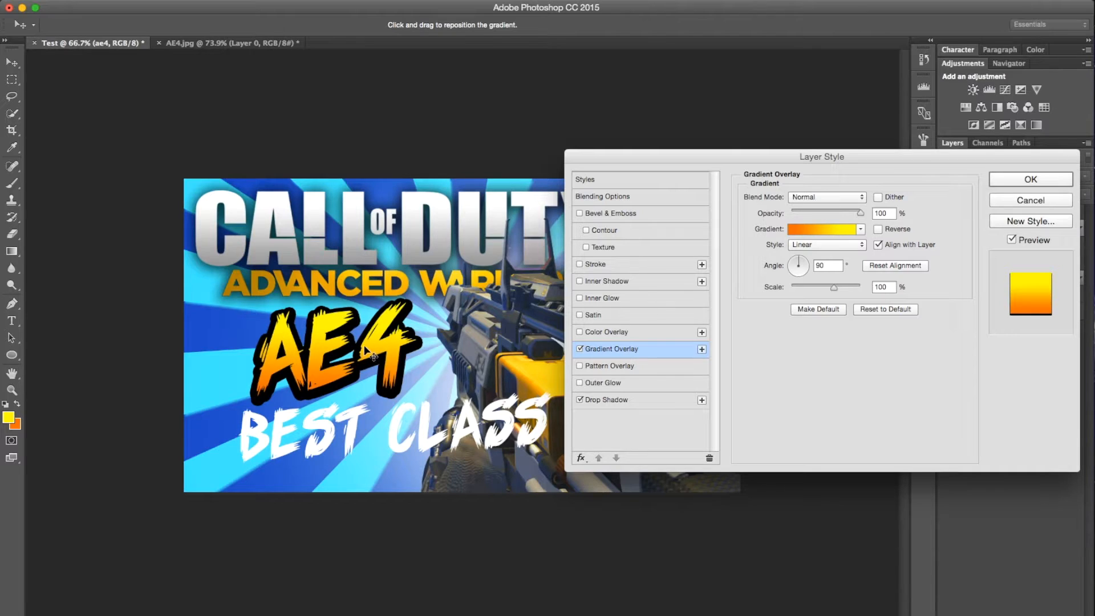
Set the gradient's orange stop location to 15%, apply the layer style, and open the AE4.jpg reference for comparison.
{"action": "left_click", "coordinate": [839, 225]}
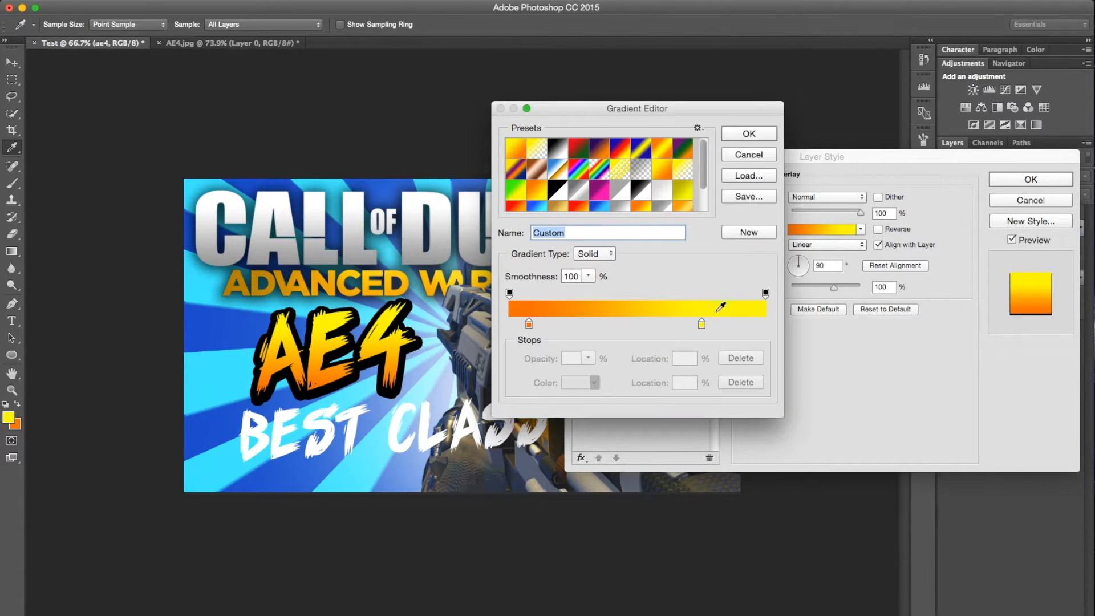
{"action": "left_click", "coordinate": [528, 323]}
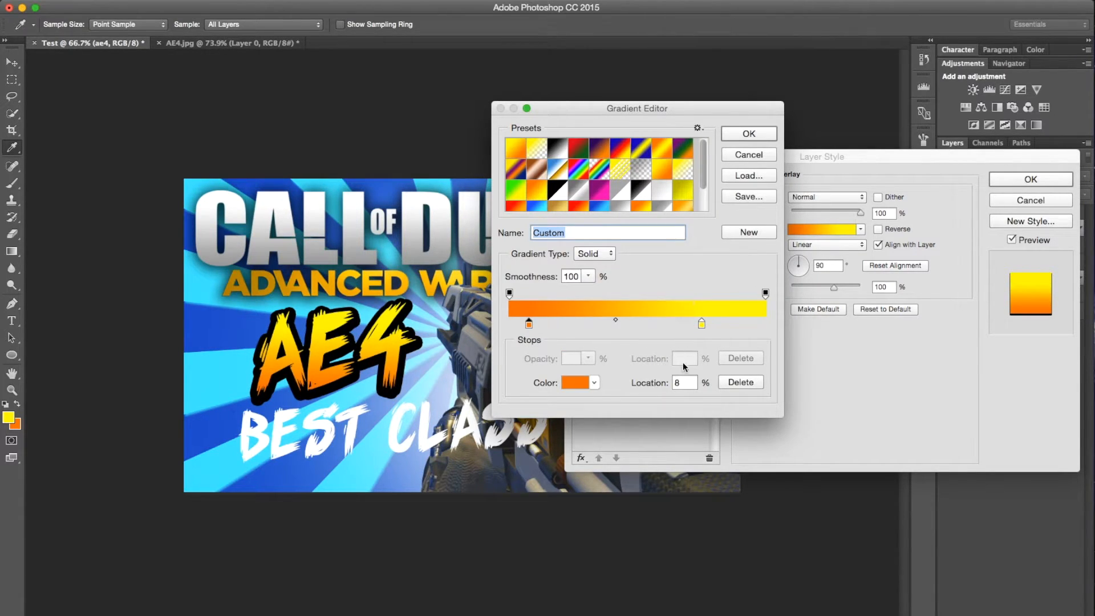
{"action": "double_click", "coordinate": [684, 380]}
{"action": "type", "text": "15"}
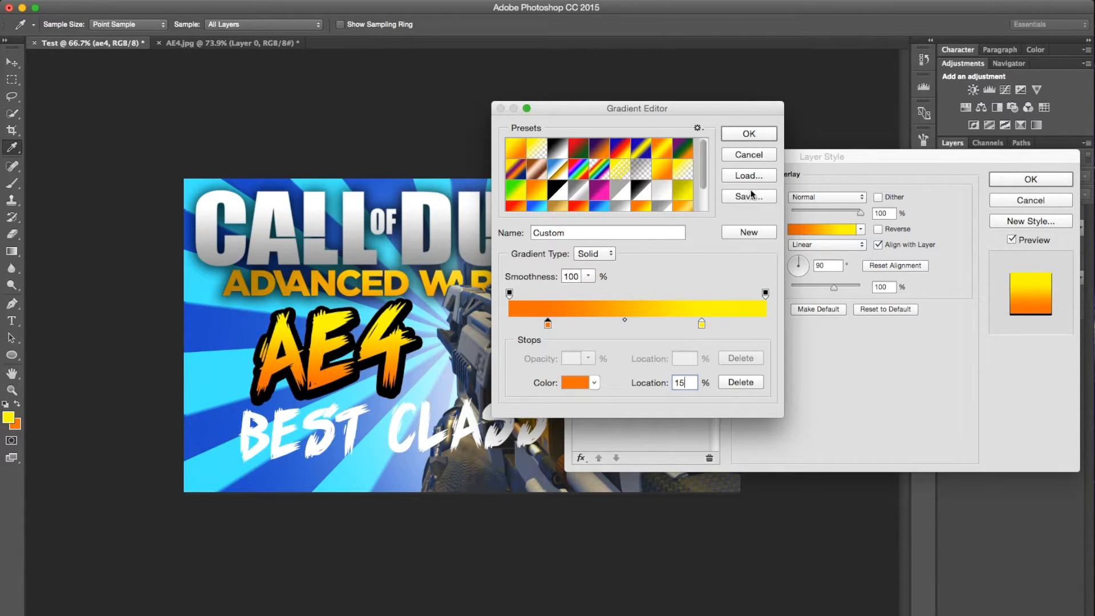
{"action": "left_click", "coordinate": [750, 134]}
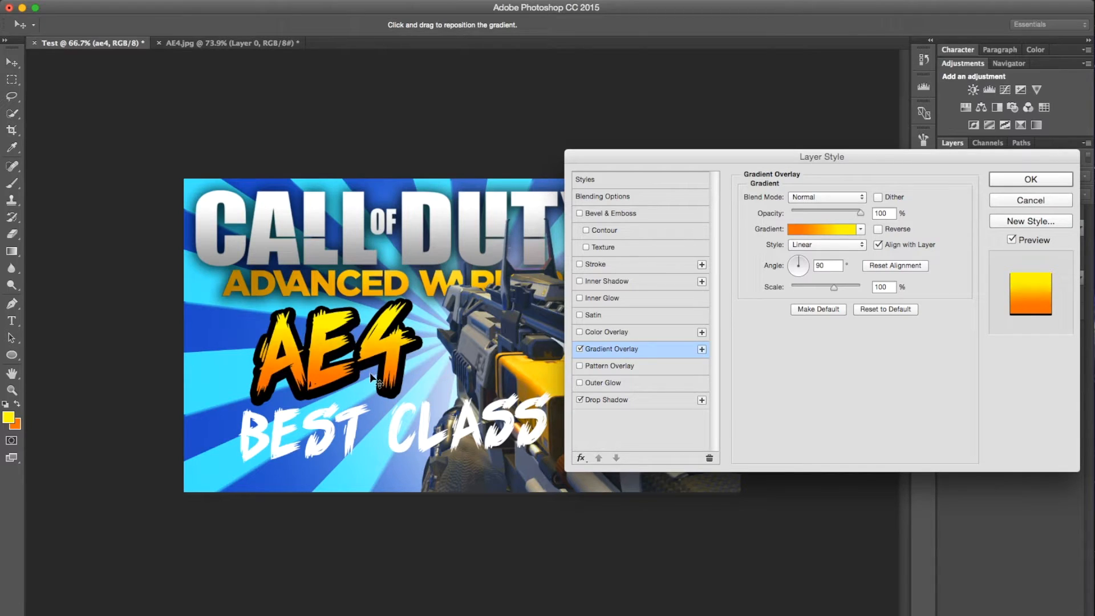
{"action": "left_click", "coordinate": [1054, 180]}
{"action": "left_click", "coordinate": [233, 44]}
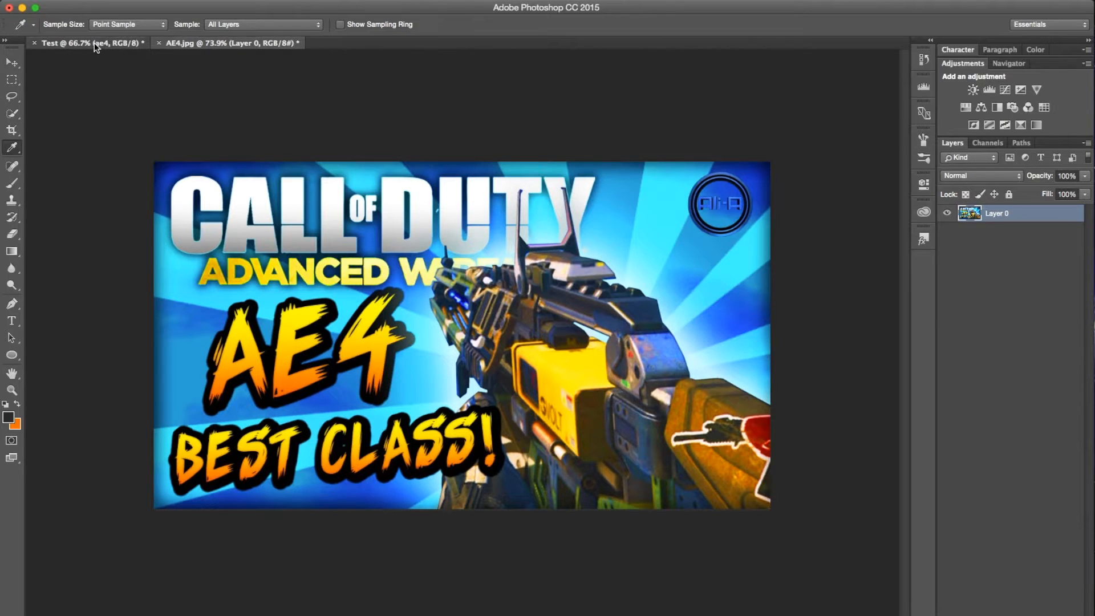
Compare the Test document with AE4.jpg, and add an inner shadow with a small size to the ae4 text.
{"action": "left_click", "coordinate": [140, 44]}
{"action": "left_click", "coordinate": [218, 45]}
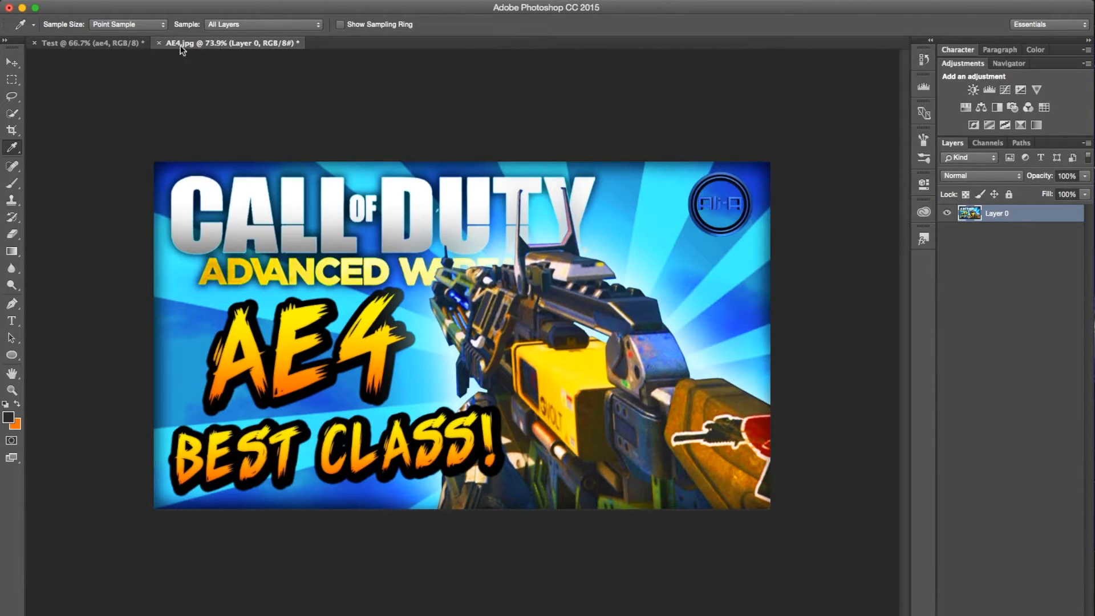
{"action": "left_click", "coordinate": [121, 42]}
{"action": "key", "text": "ctrl+Tab"}
{"action": "left_click", "coordinate": [82, 41]}
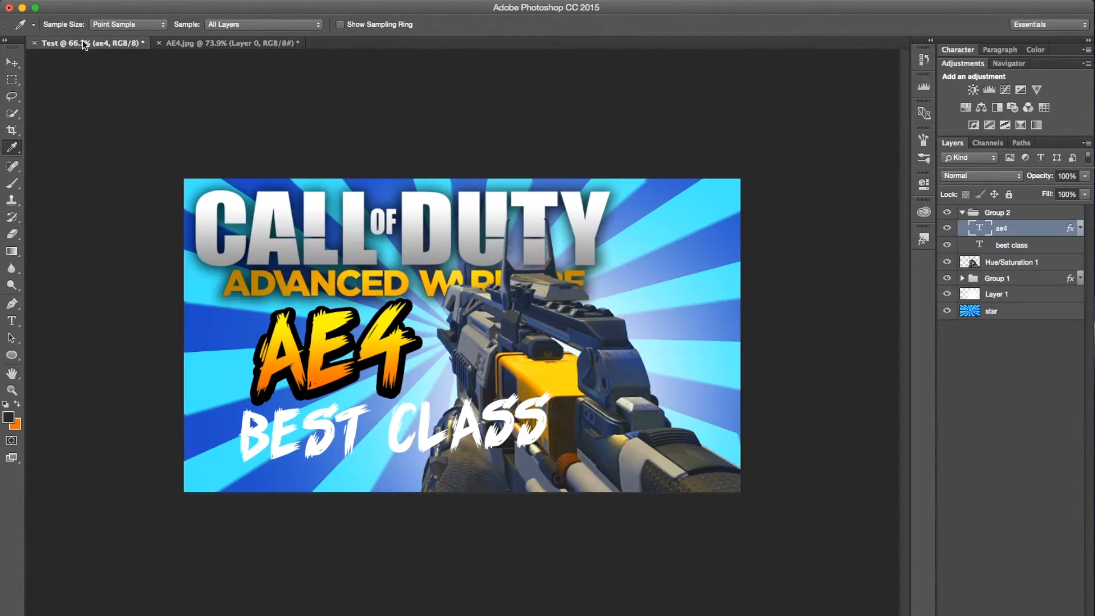
{"action": "double_click", "coordinate": [1056, 230]}
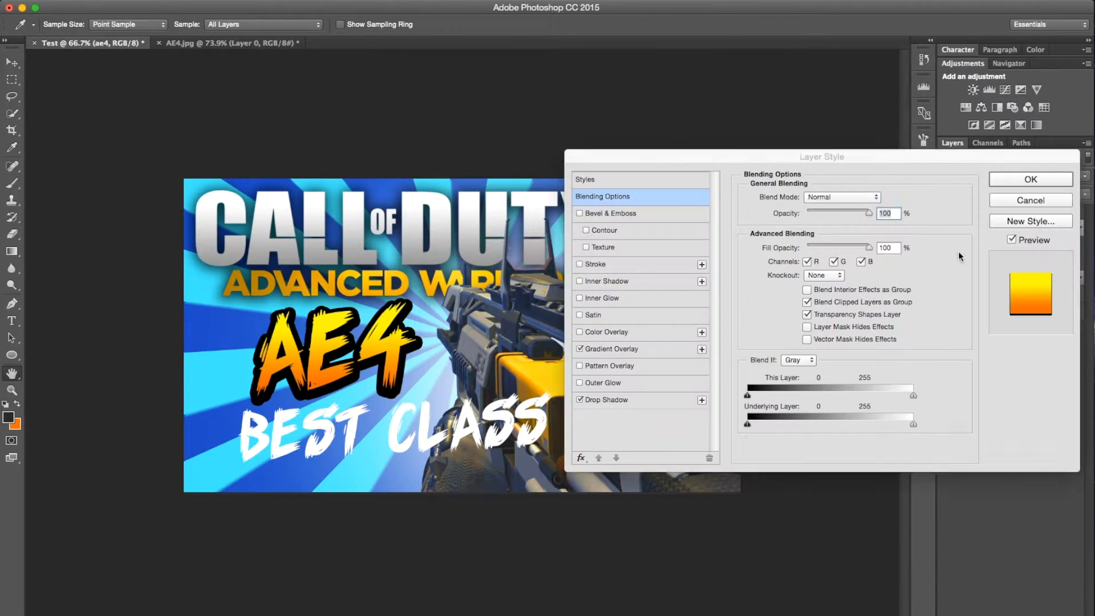
{"action": "left_click", "coordinate": [606, 280]}
{"action": "left_click_drag", "start_coordinate": [802, 285], "coordinate": [782, 285]}
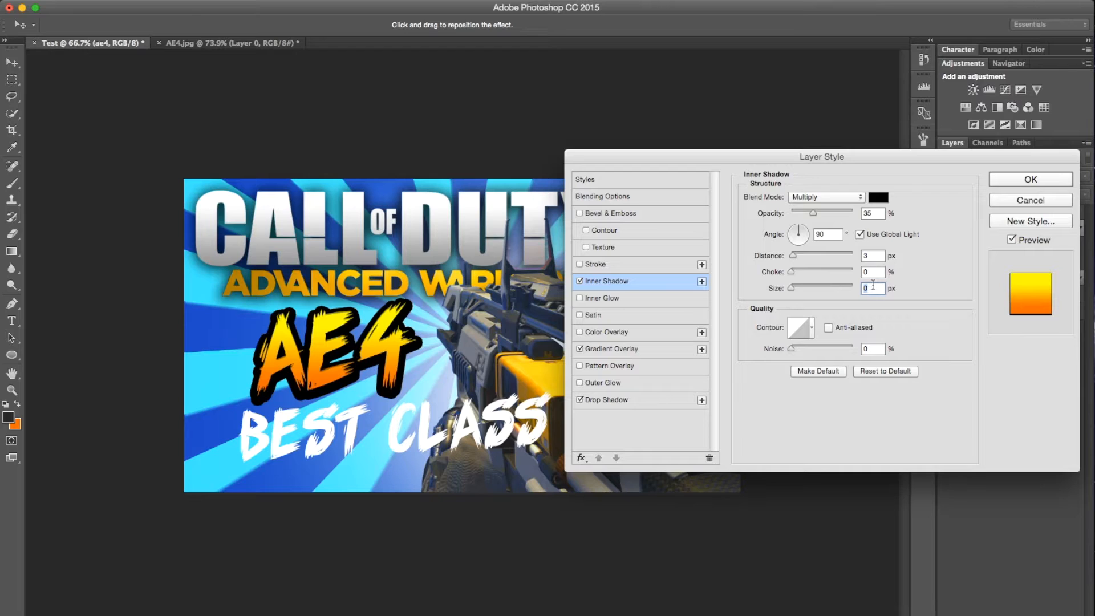
{"action": "key", "text": "Up"}
{"action": "key", "text": "Up"}
{"action": "key", "text": "Up"}
{"action": "key", "text": "Up"}
{"action": "key", "text": "Return"}
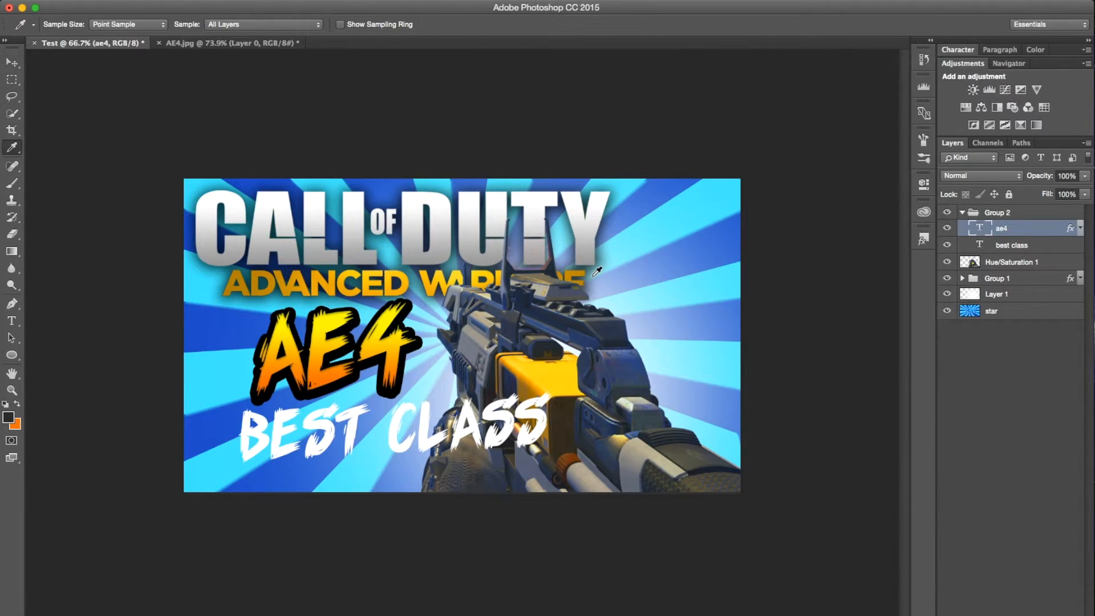
Move the ae4 text slightly left and down, and shift the best class text left beneath it.
{"action": "key", "text": "v"}
{"action": "left_click_drag", "start_coordinate": [383, 327], "coordinate": [370, 334]}
{"action": "left_click", "coordinate": [1051, 245]}
{"action": "left_click_drag", "start_coordinate": [415, 429], "coordinate": [372, 440]}
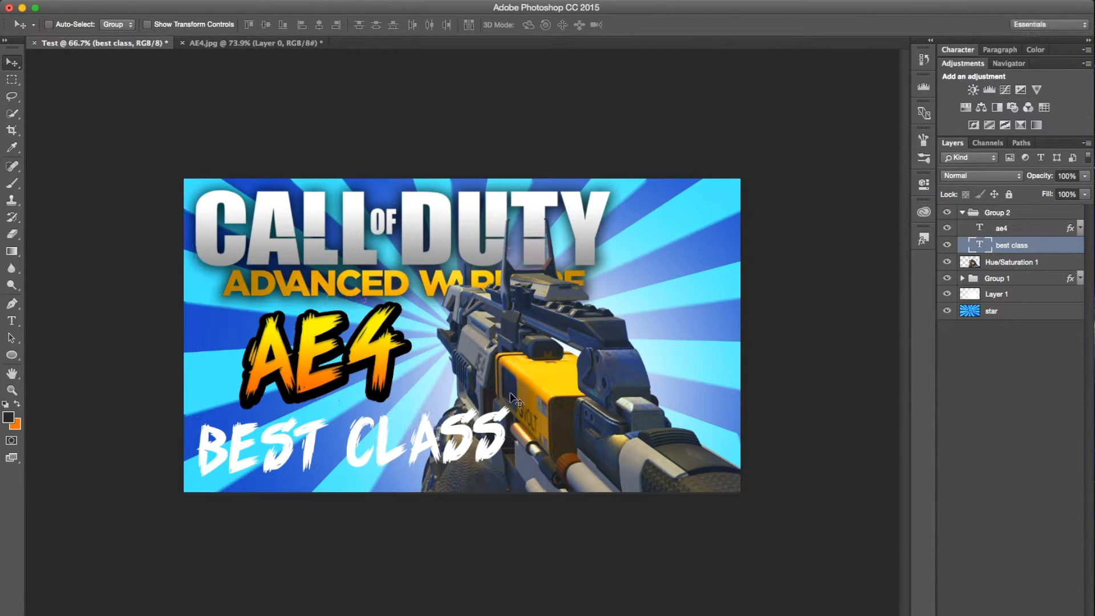
Add the matching black drop shadow and the orange-to-yellow gradient overlay to the best class text.
{"action": "double_click", "coordinate": [1054, 246]}
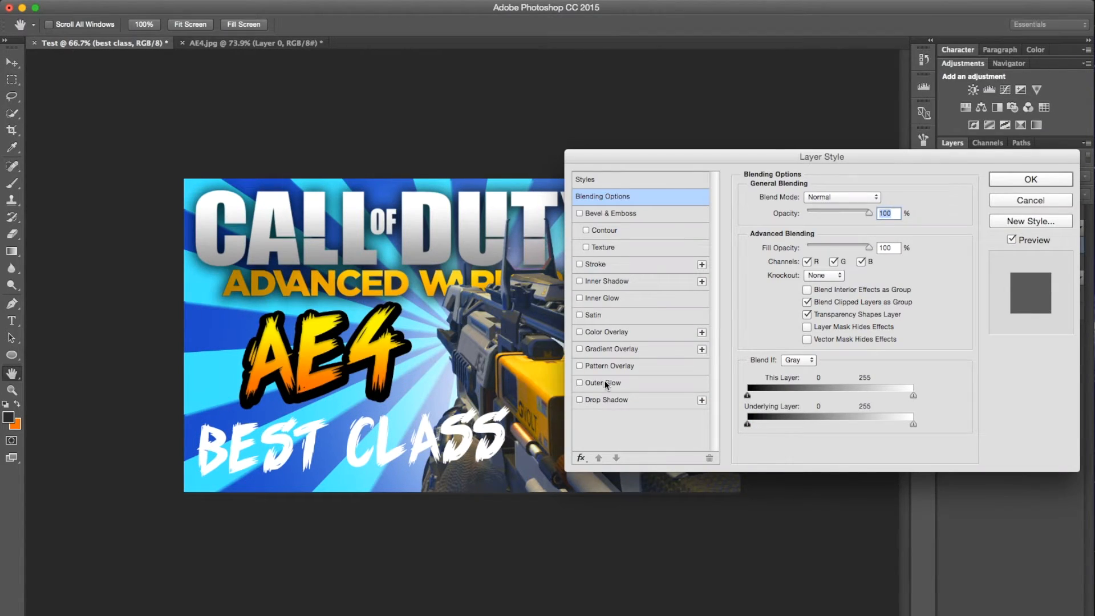
{"action": "left_click", "coordinate": [614, 400]}
{"action": "left_click", "coordinate": [625, 352]}
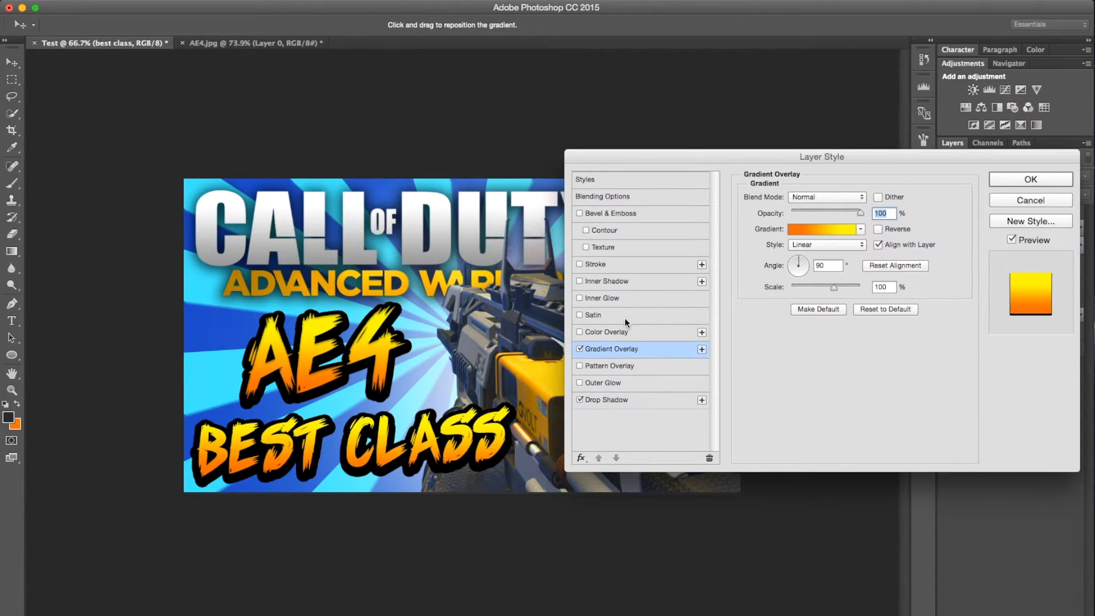
{"action": "left_click", "coordinate": [620, 299]}
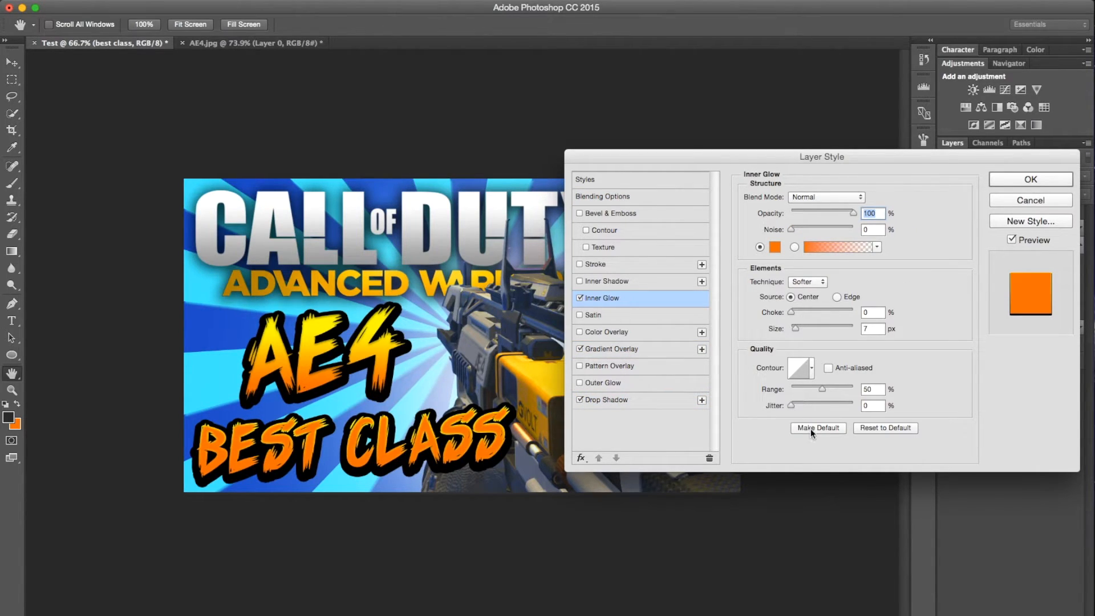
{"action": "left_click", "coordinate": [871, 428]}
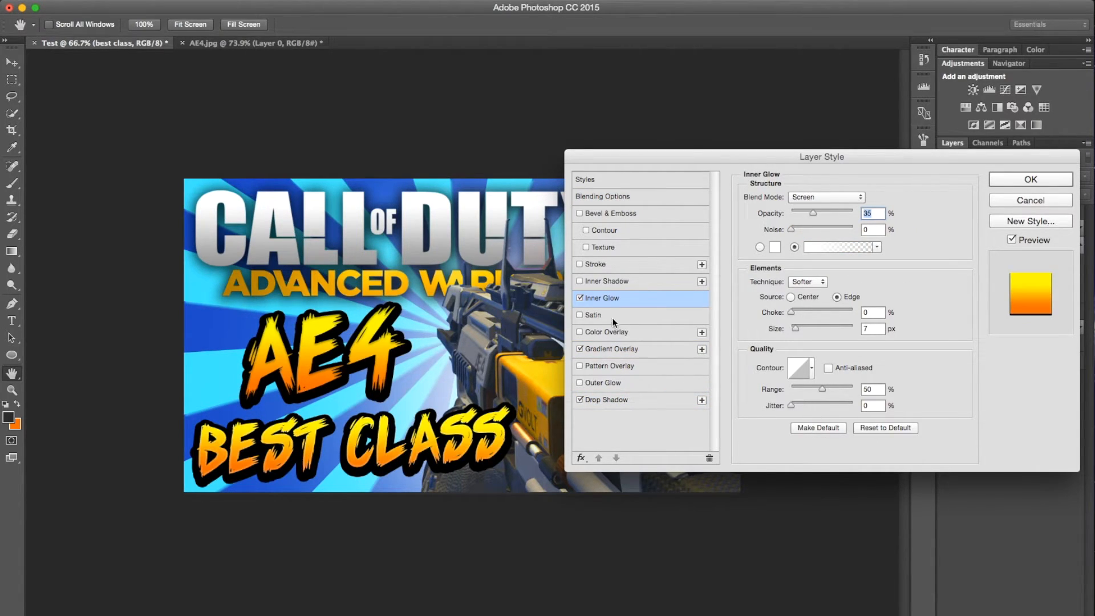
{"action": "left_click", "coordinate": [580, 299]}
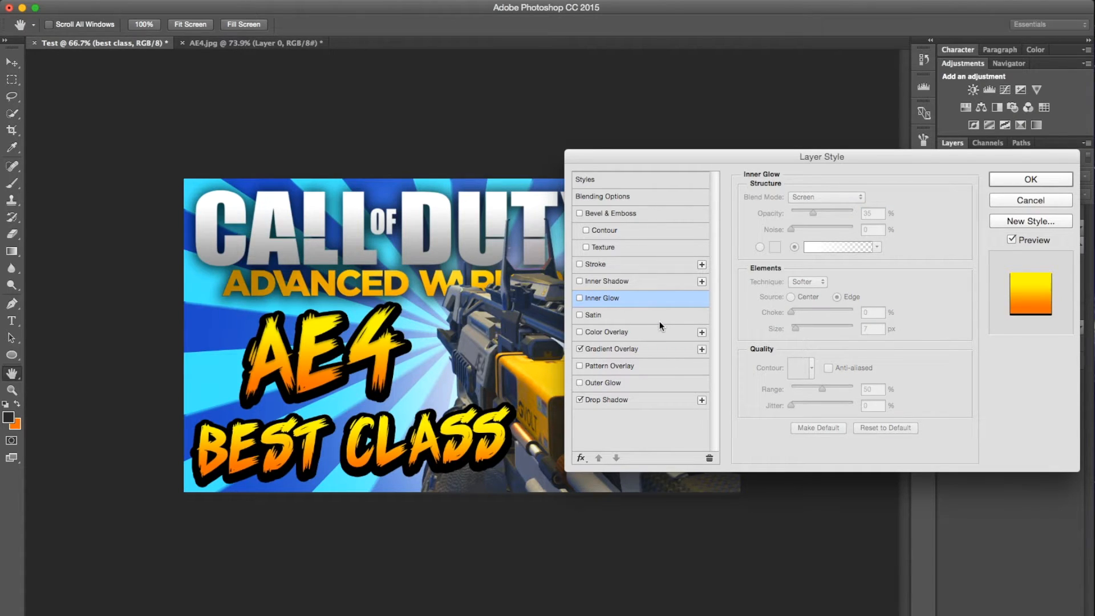
Add an inner shadow to the best class text, apply the layer style, and compare the result with AE4.jpg.
{"action": "left_click", "coordinate": [620, 285]}
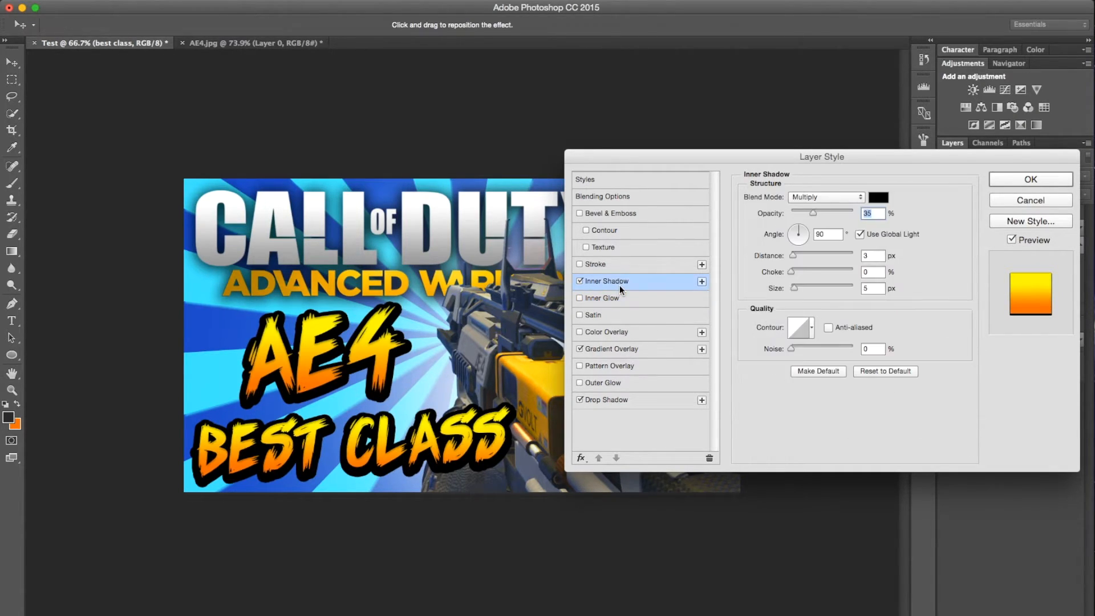
{"action": "left_click", "coordinate": [998, 181]}
{"action": "left_click", "coordinate": [237, 45]}
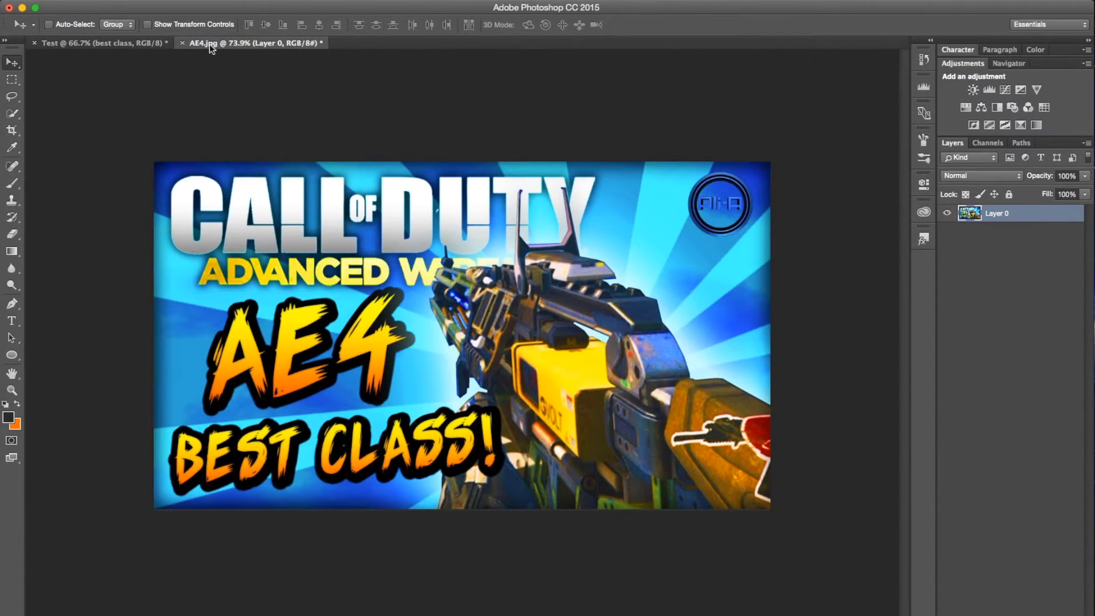
{"action": "left_click", "coordinate": [118, 42]}
{"action": "left_click", "coordinate": [248, 43]}
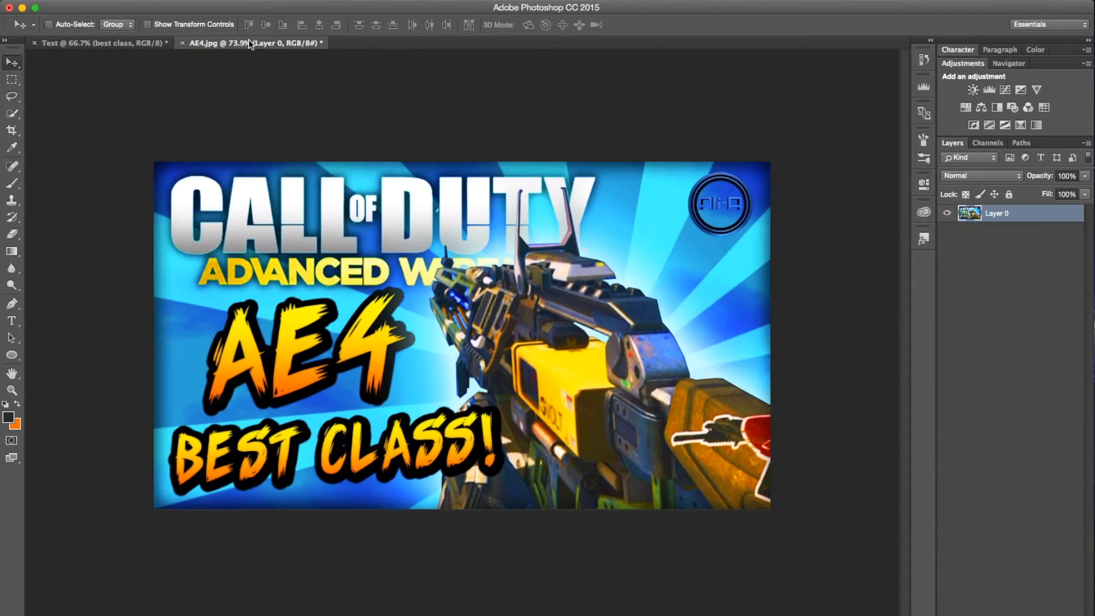
Back in the Test document, add an exclamation mark to the end of the best class text.
{"action": "left_click", "coordinate": [140, 46]}
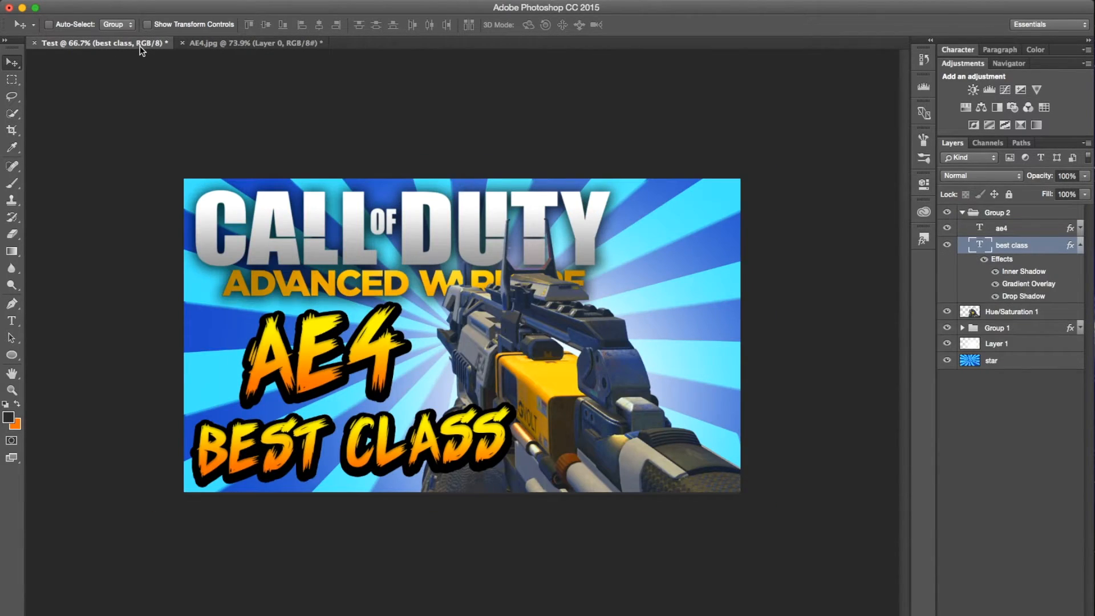
{"action": "key", "text": "t"}
{"action": "left_click", "coordinate": [502, 445]}
{"action": "type", "text": "!"}
{"action": "key", "text": "super+Return"}
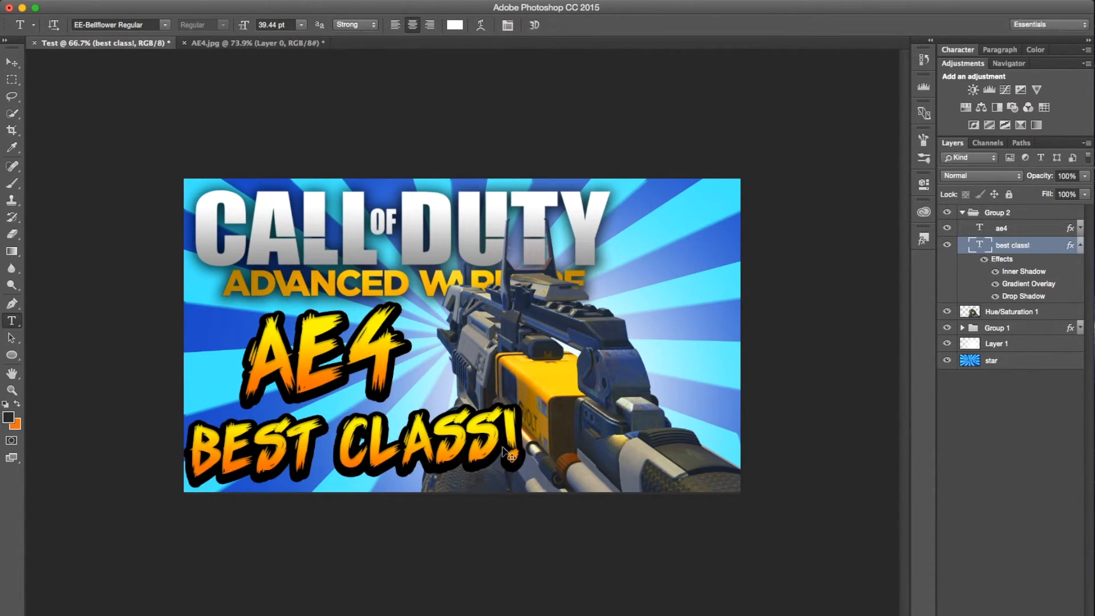
Check the lettering against AE4.jpg, and set the best class! text's drop shadow distance to 4 px.
{"action": "left_click", "coordinate": [240, 44]}
{"action": "left_click", "coordinate": [130, 48]}
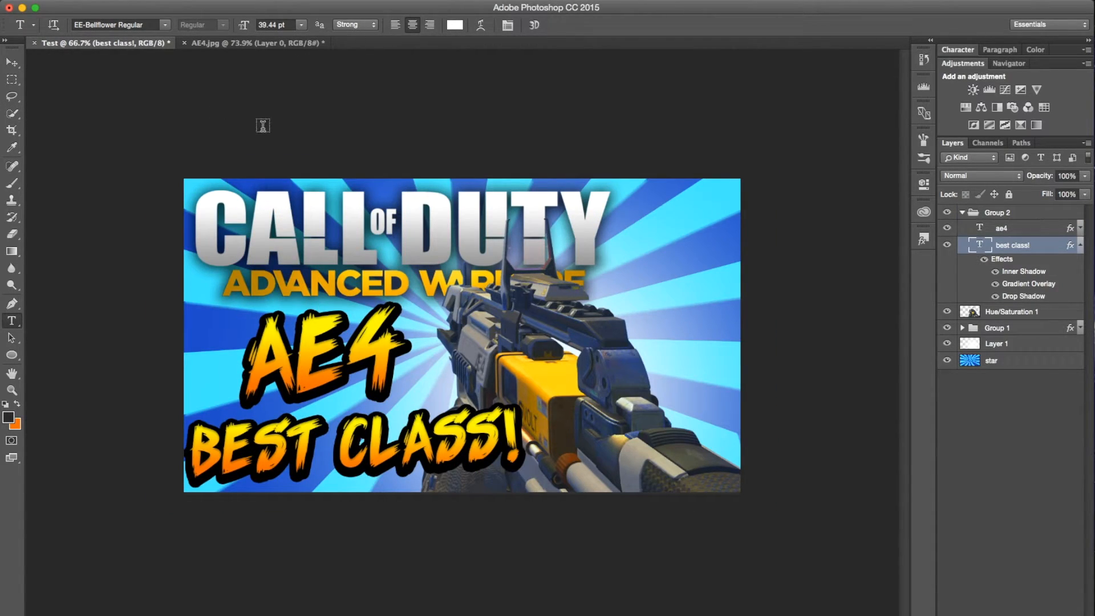
{"action": "left_click", "coordinate": [251, 43]}
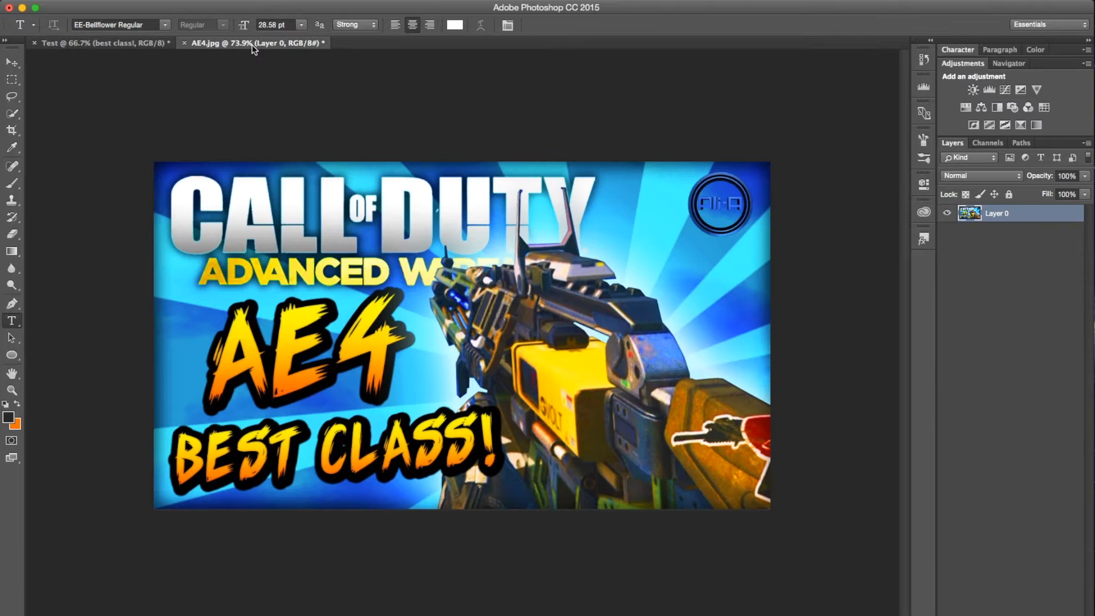
{"action": "left_click", "coordinate": [72, 47]}
{"action": "double_click", "coordinate": [1079, 247]}
{"action": "left_click", "coordinate": [664, 401]}
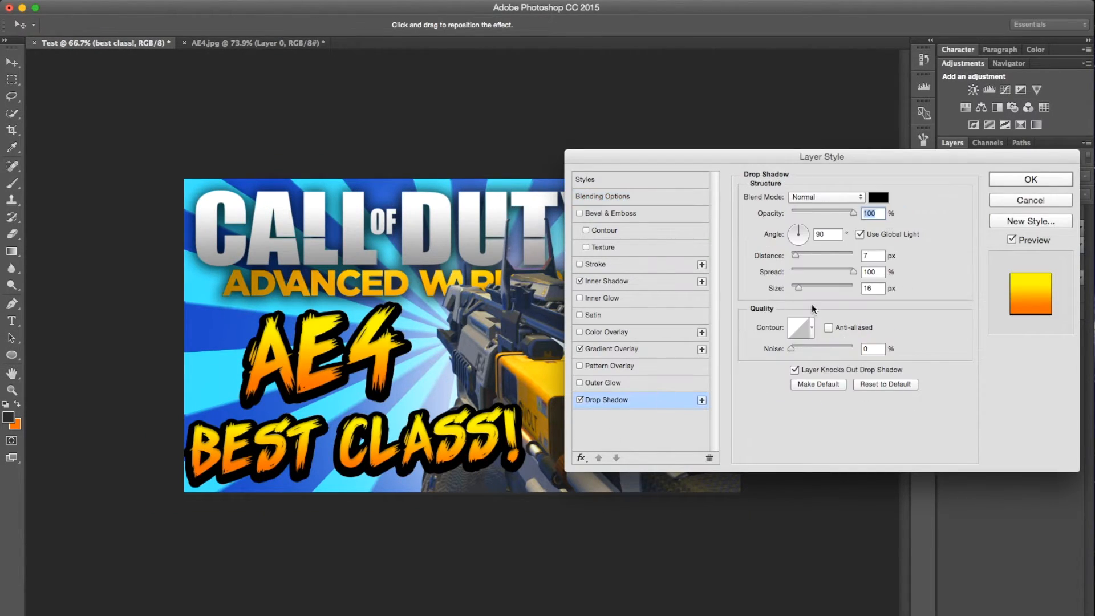
{"action": "left_click", "coordinate": [883, 252]}
{"action": "key", "text": "Down"}
{"action": "key", "text": "Down"}
{"action": "key", "text": "Down"}
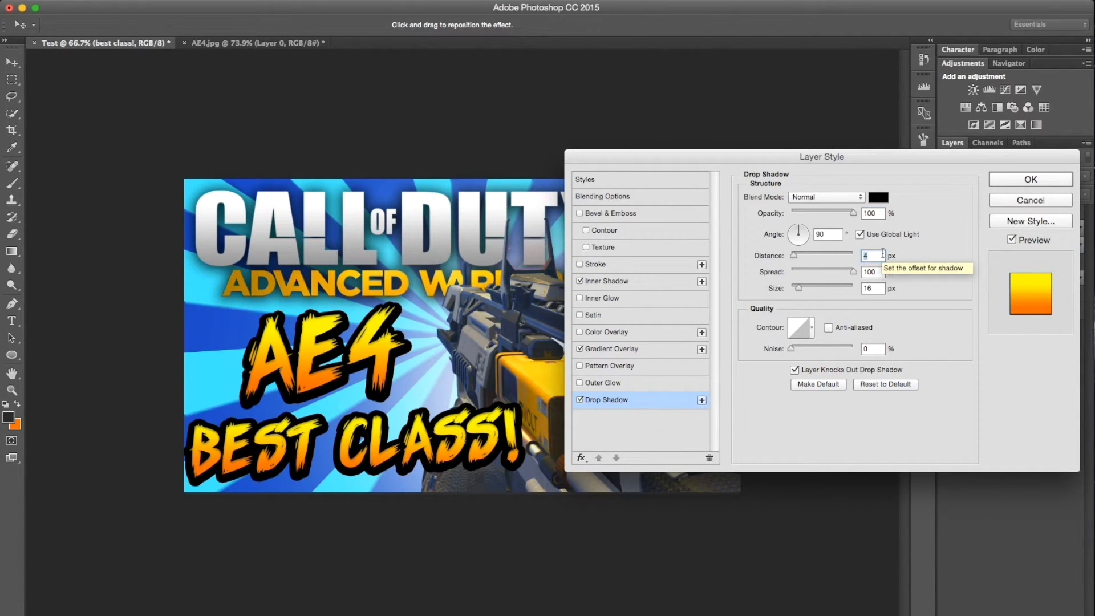
{"action": "left_click", "coordinate": [1019, 179]}
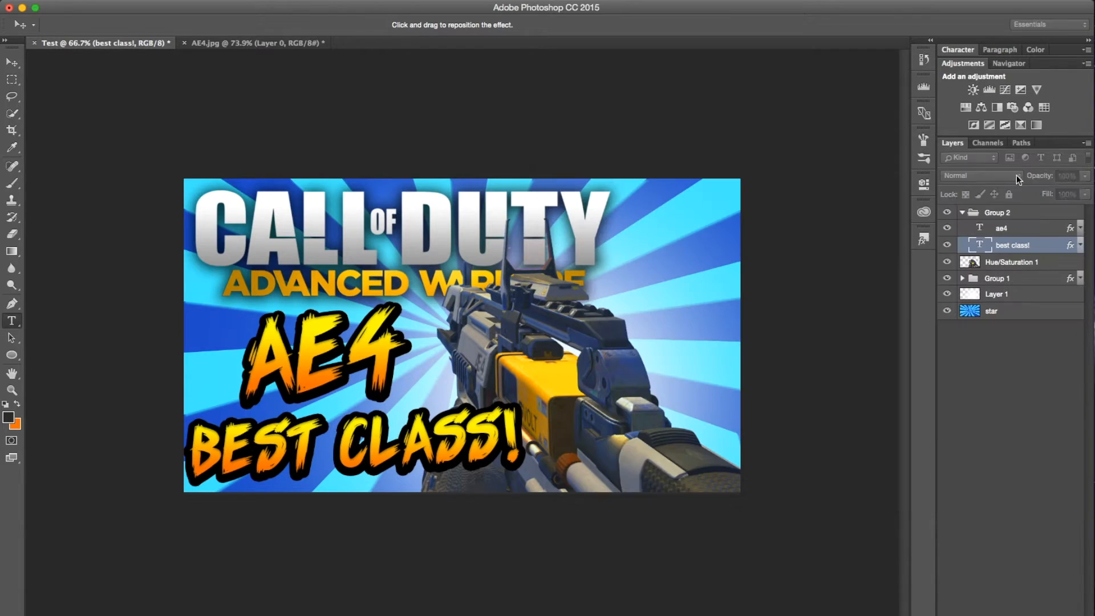
Move the best class! text slightly up and right, and shift the ae4 text slightly left.
{"action": "key", "text": "v"}
{"action": "left_click_drag", "start_coordinate": [388, 421], "coordinate": [396, 417]}
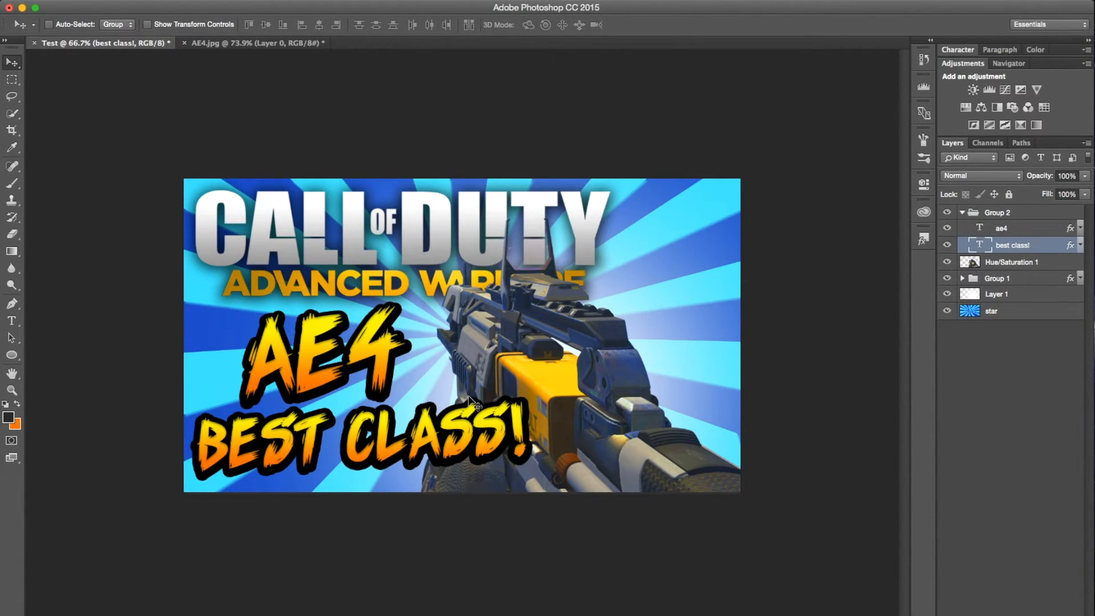
{"action": "left_click", "coordinate": [1026, 231]}
{"action": "left_click_drag", "start_coordinate": [385, 347], "coordinate": [352, 345]}
{"action": "left_click_drag", "start_coordinate": [1027, 227], "coordinate": [1016, 307]}
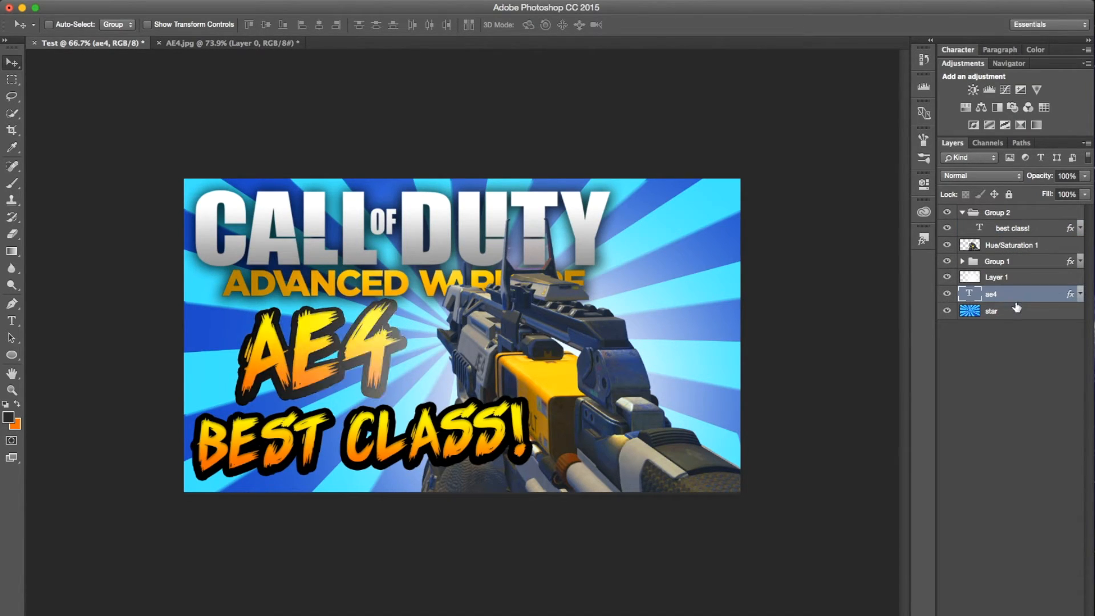
{"action": "left_click_drag", "start_coordinate": [346, 342], "coordinate": [328, 340]}
{"action": "left_click_drag", "start_coordinate": [1040, 293], "coordinate": [1050, 222]}
Shift the ae4 text right, nudge the best class! text slightly right, and check the layout against AE4.jpg.
{"action": "left_click_drag", "start_coordinate": [327, 364], "coordinate": [351, 364]}
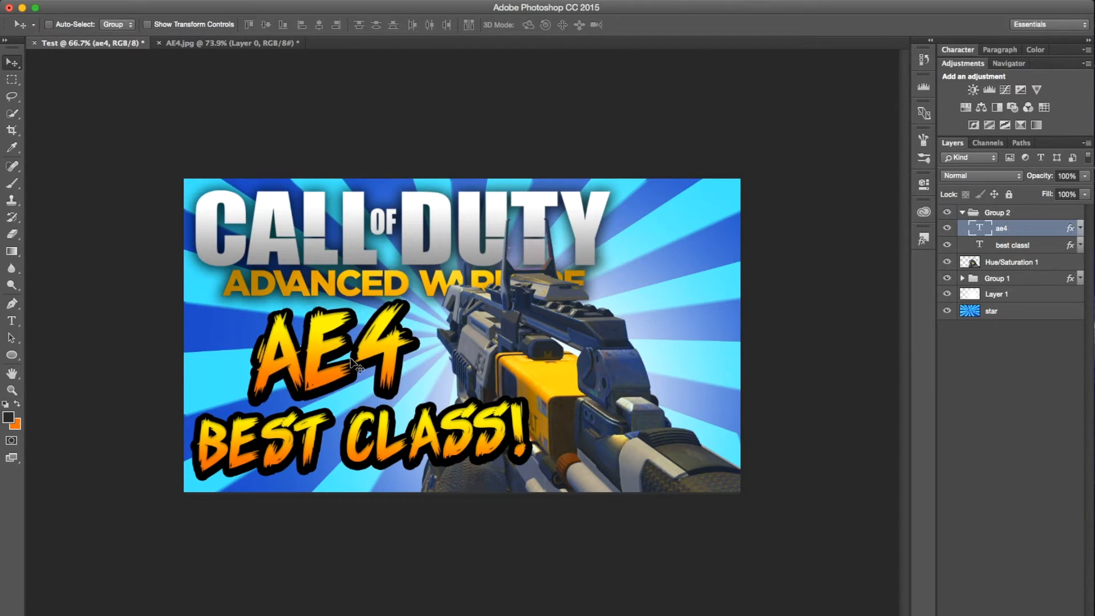
{"action": "left_click", "coordinate": [1058, 246]}
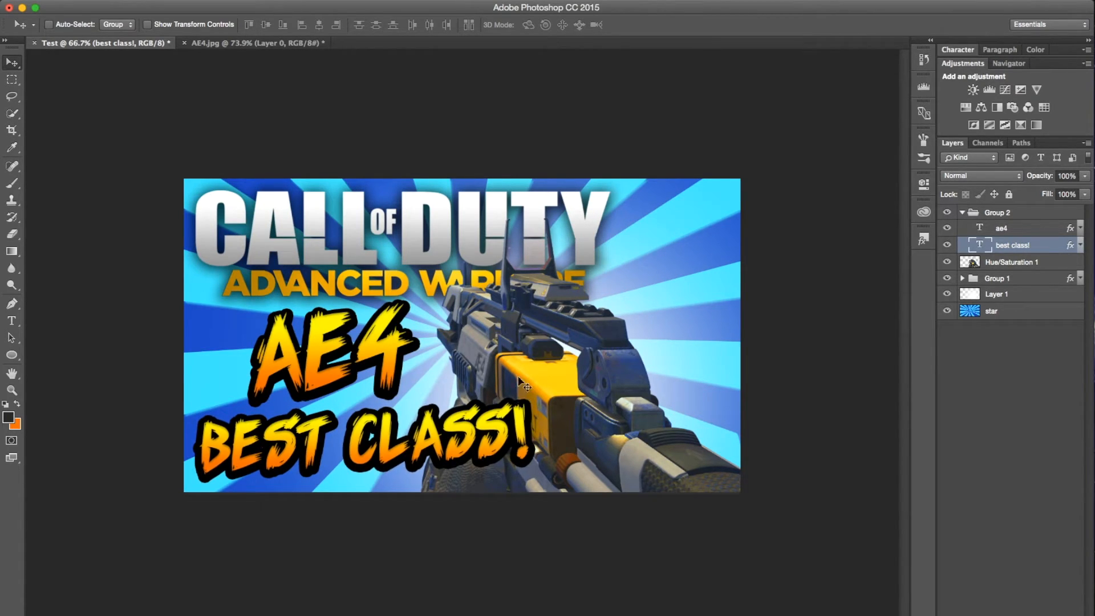
{"action": "left_click", "coordinate": [219, 43]}
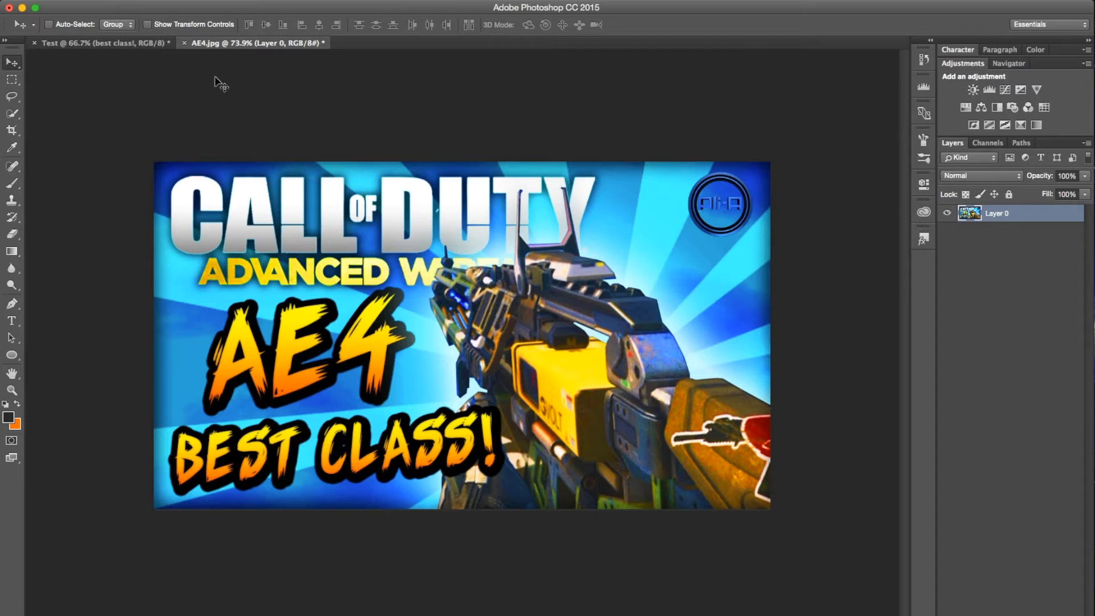
{"action": "left_click", "coordinate": [99, 48]}
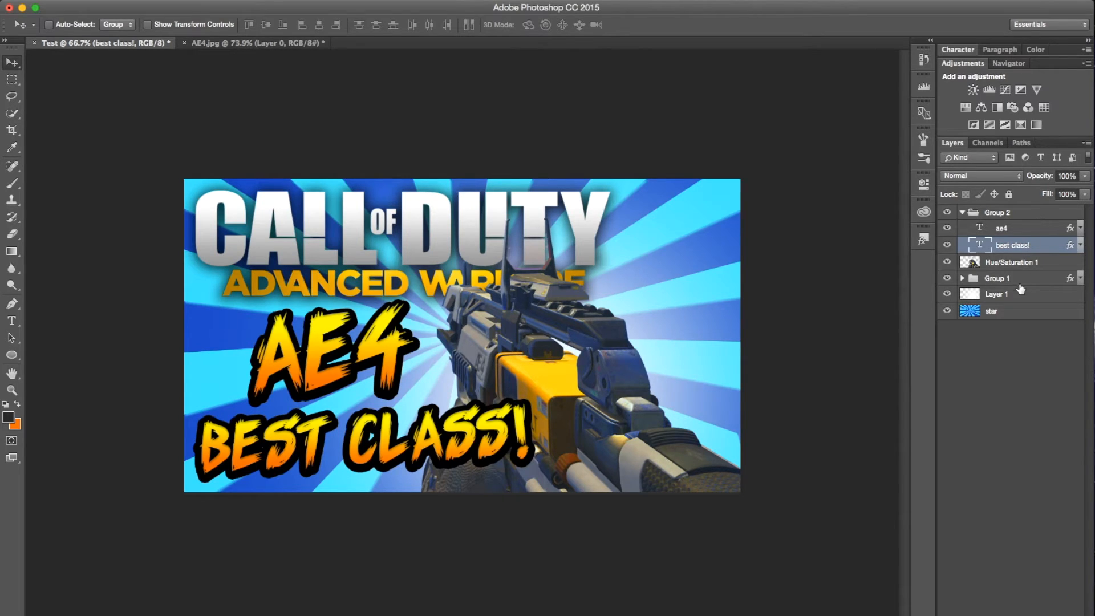
Move the gun on the Hue/Saturation 1 layer slightly down and left, and open AE4.jpg for comparison.
{"action": "left_click", "coordinate": [1052, 268]}
{"action": "mouse_move", "coordinate": [599, 333]}
{"action": "left_mouse_down"}
{"action": "mouse_move", "coordinate": [616, 388]}
{"action": "mouse_move", "coordinate": [627, 385]}
{"action": "mouse_move", "coordinate": [637, 336]}
{"action": "mouse_move", "coordinate": [661, 336]}
{"action": "mouse_move", "coordinate": [600, 332]}
{"action": "mouse_move", "coordinate": [584, 346]}
{"action": "mouse_move", "coordinate": [593, 342]}
{"action": "left_mouse_up"}
{"action": "left_click", "coordinate": [323, 45]}
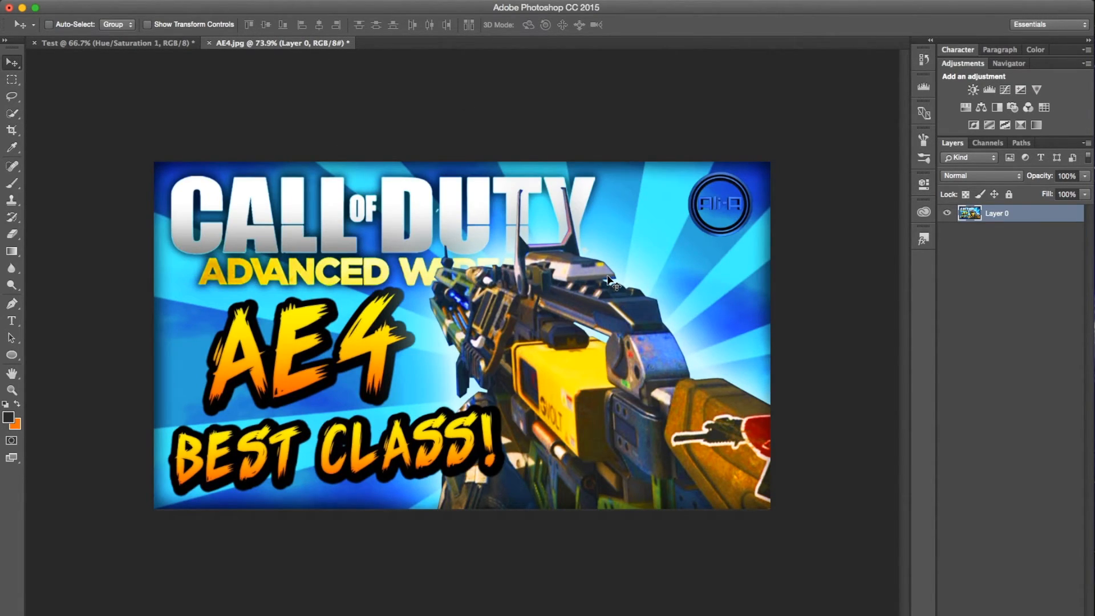
Switch to Google Chrome and load more videos on the Ali-A YouTube channel's video list.
{"action": "key", "text": "ctrl+Up"}
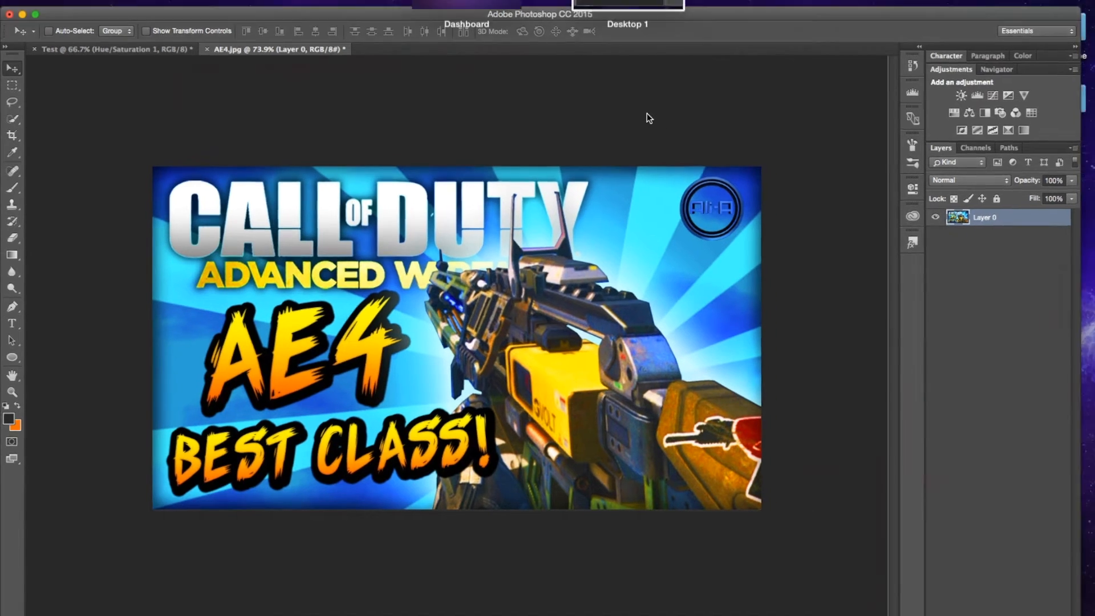
{"action": "left_click_drag", "start_coordinate": [702, 216], "coordinate": [781, 45]}
{"action": "left_click", "coordinate": [709, 36]}
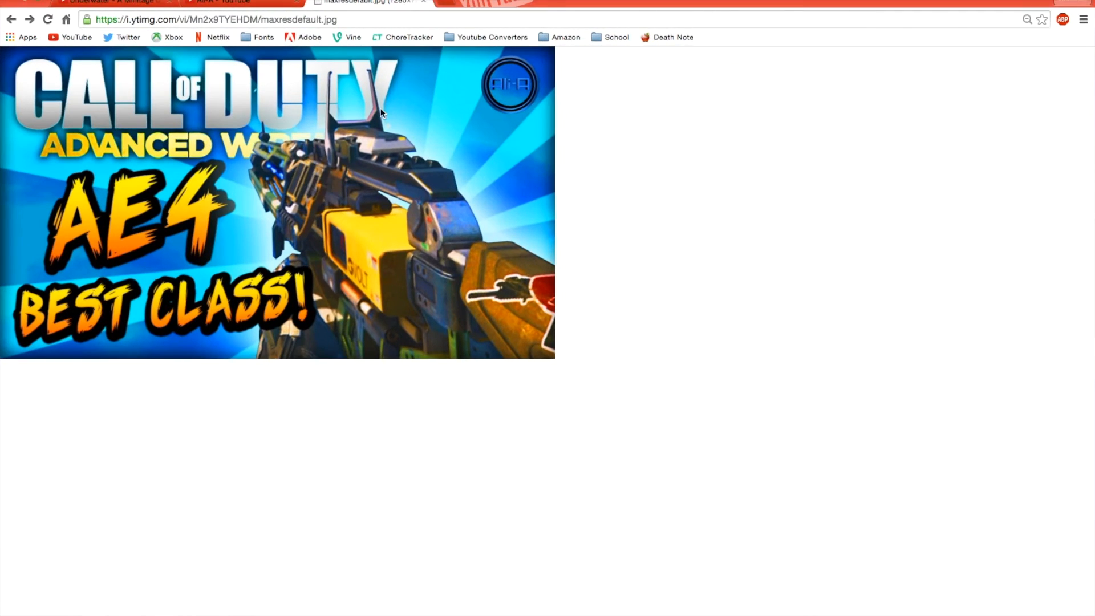
{"action": "key", "text": "ctrl+shift+Tab"}
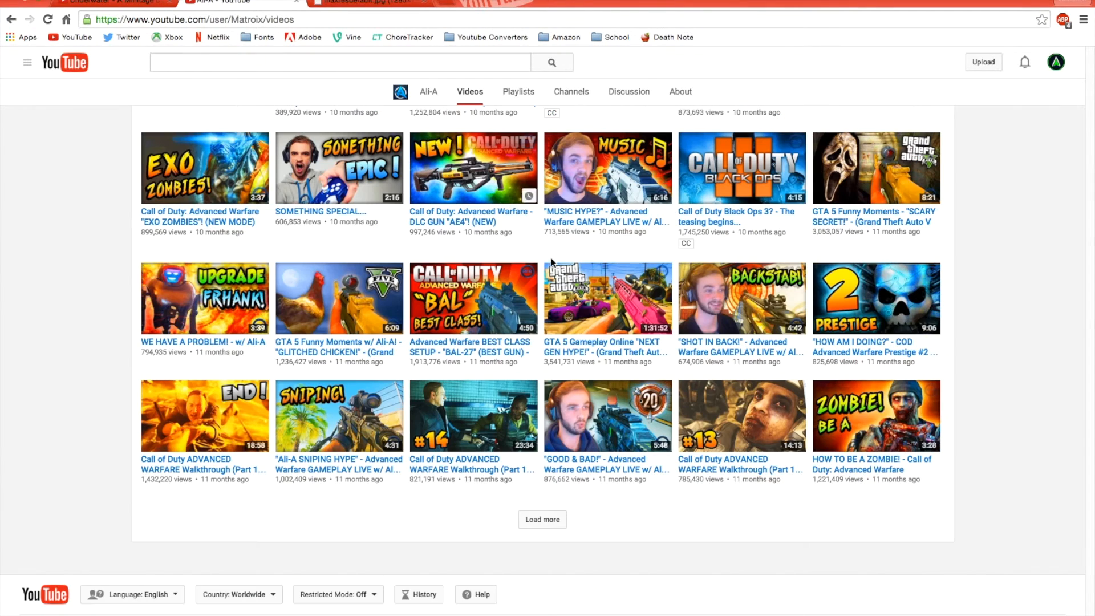
{"action": "left_click", "coordinate": [542, 519]}
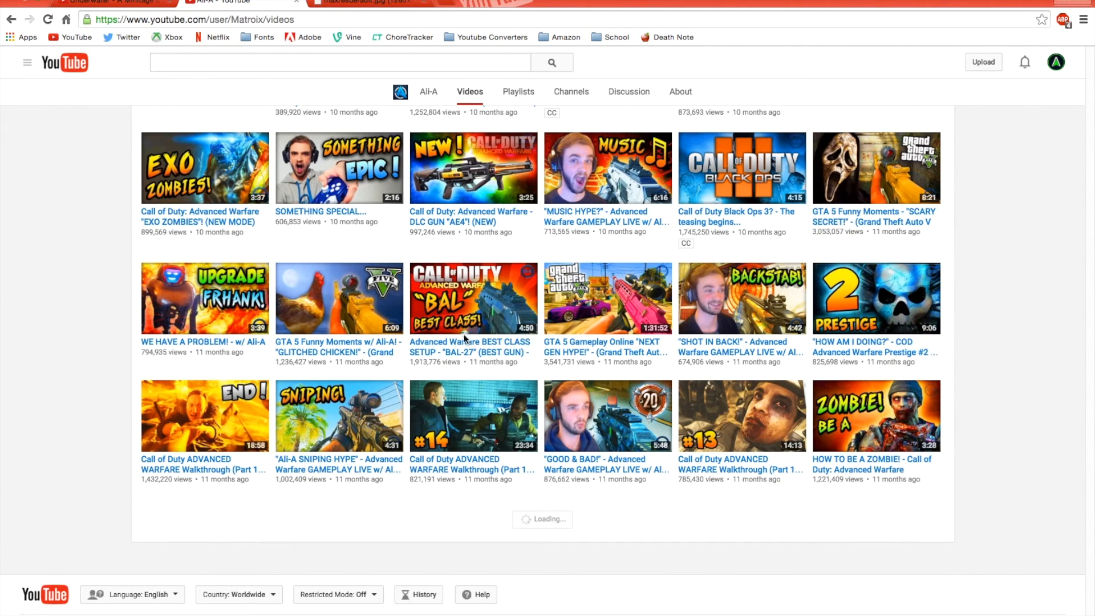
Open the "BAL" BEST CLASS! thumbnail in a new tab, view its maxresdefault.jpg version, and return to Photoshop.
{"action": "right_click", "coordinate": [473, 298]}
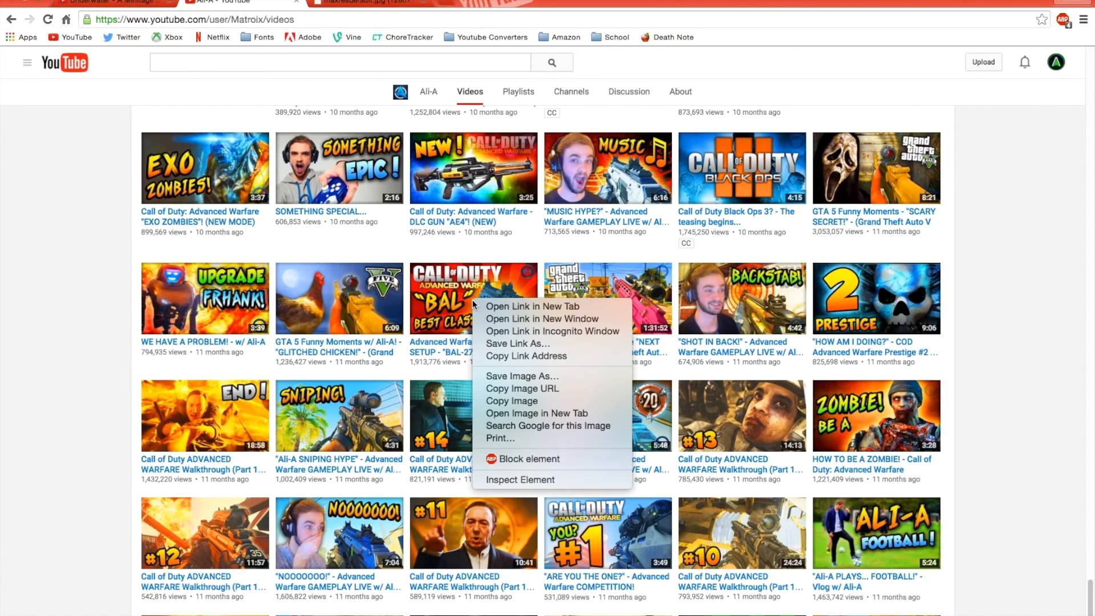
{"action": "left_click", "coordinate": [542, 413]}
{"action": "left_click", "coordinate": [399, 3]}
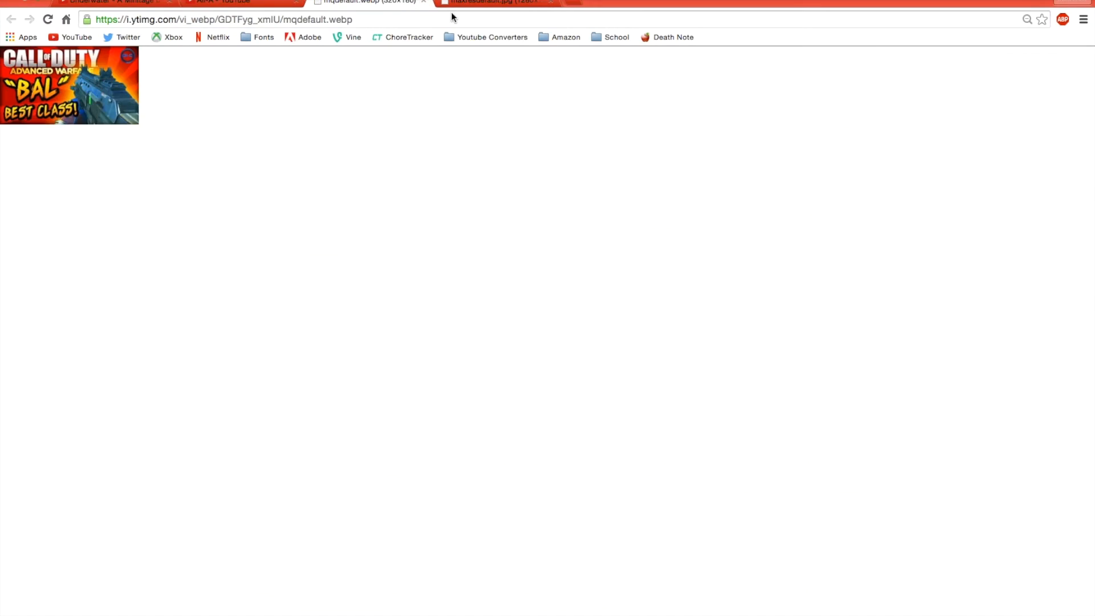
{"action": "left_click", "coordinate": [451, 20]}
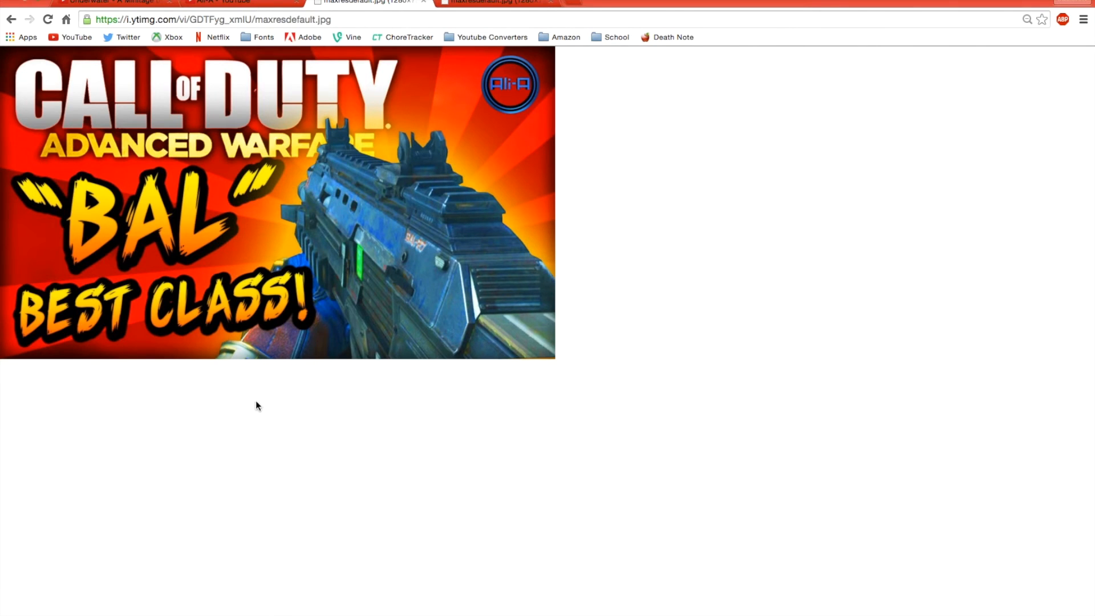
{"action": "key", "text": "ctrl+Up"}
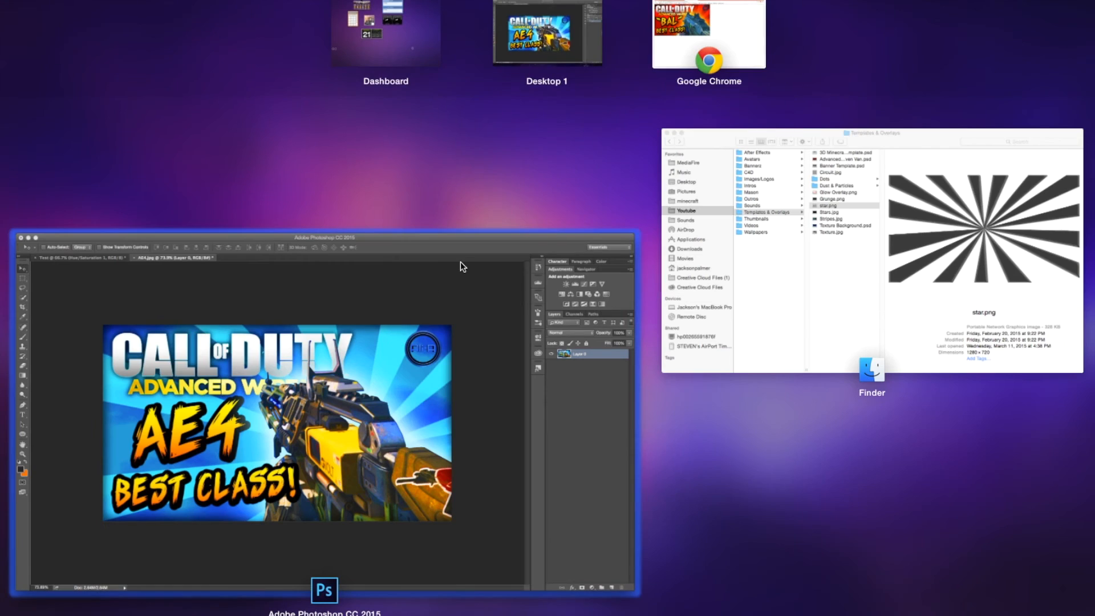
{"action": "left_click", "coordinate": [422, 352]}
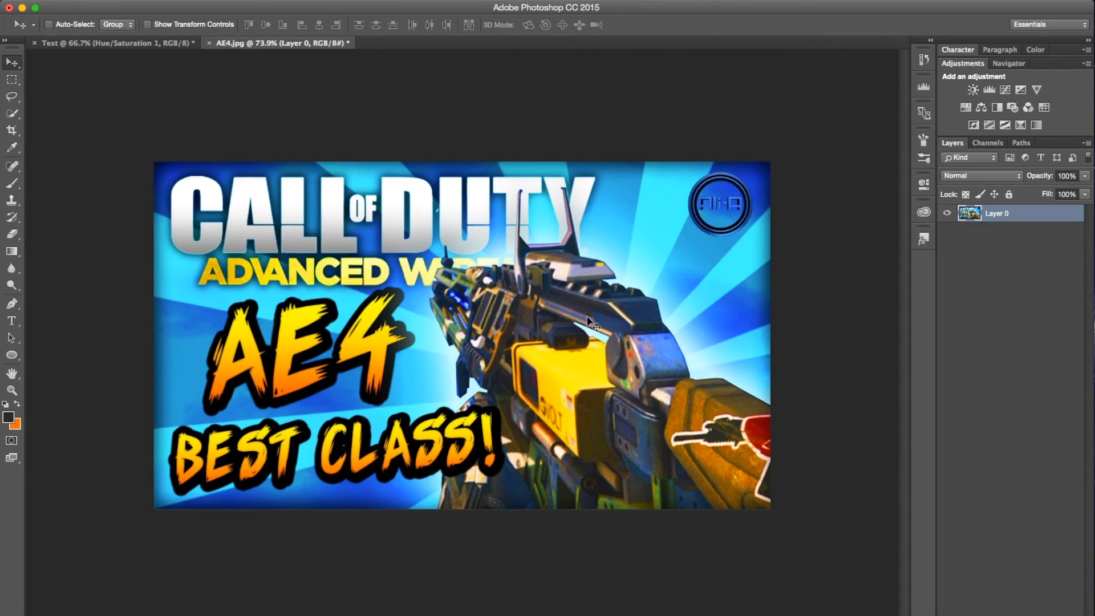